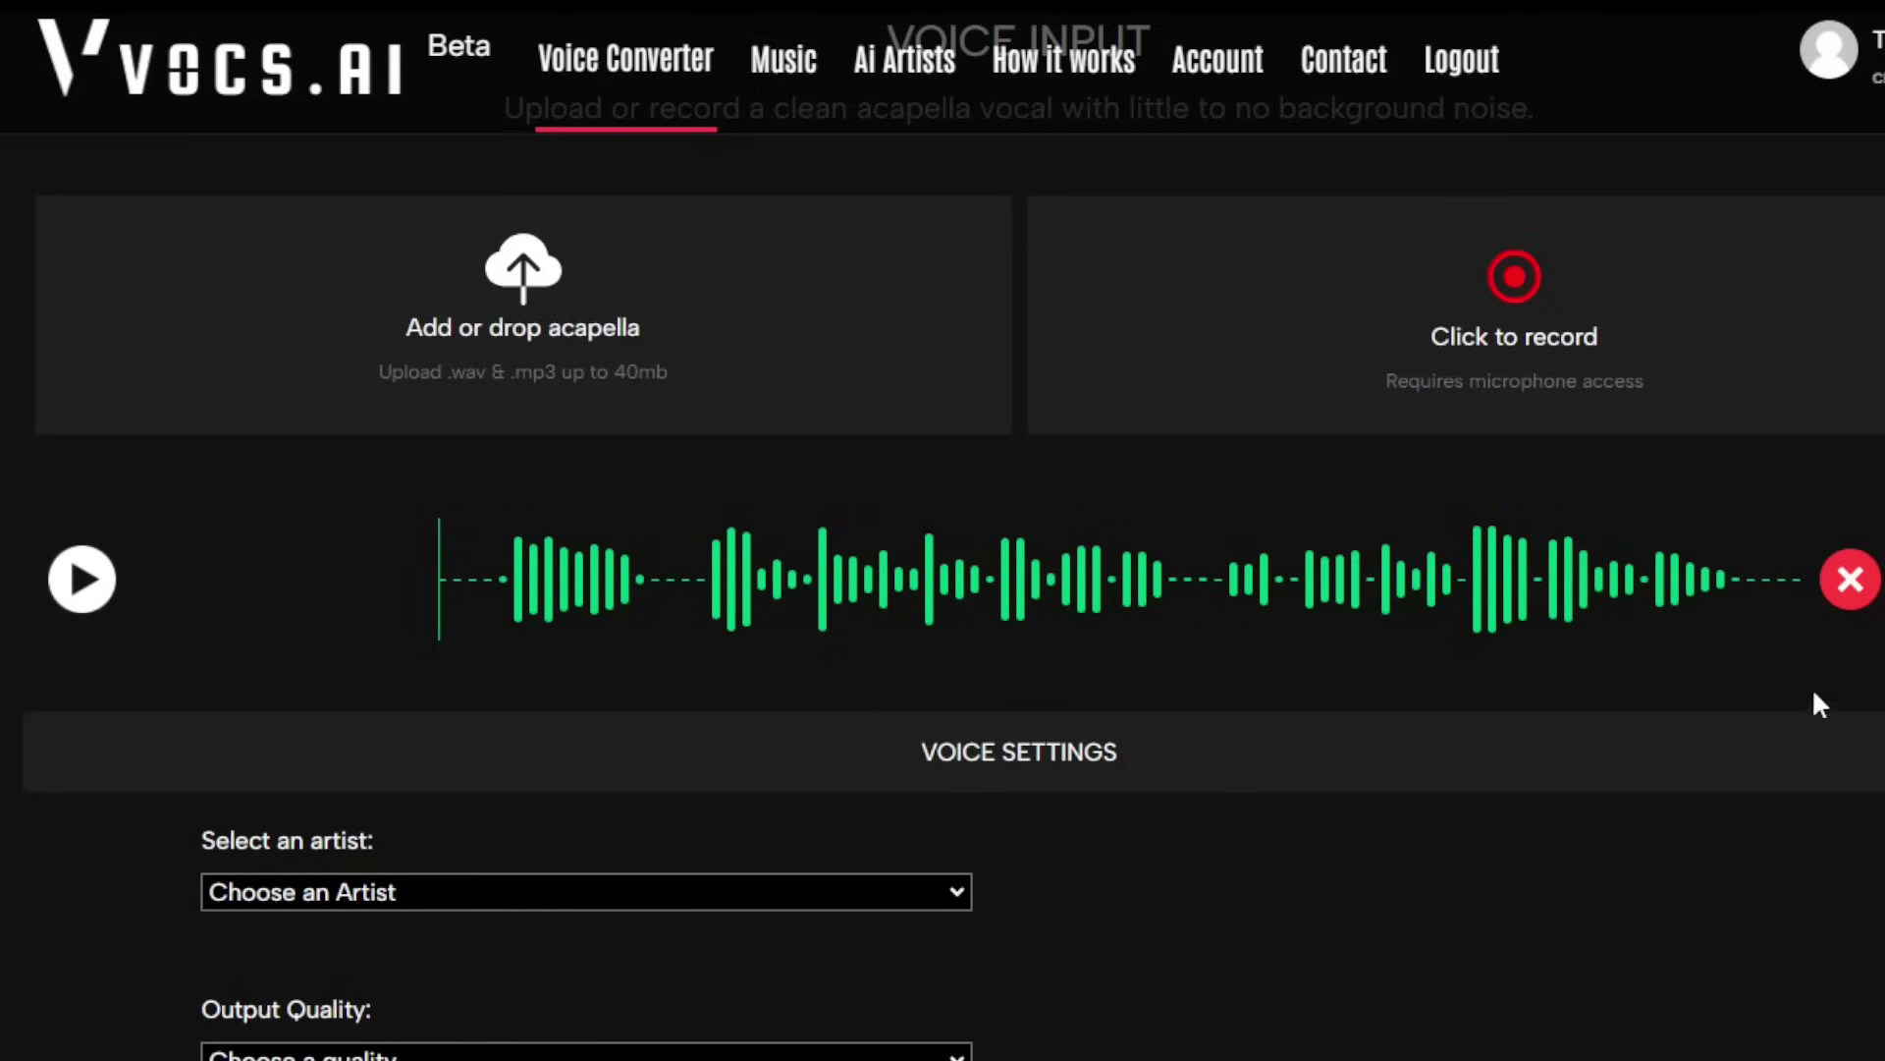
# - Play back the loaded input vocal to hear the original recording
pyautogui.click(502, 579)
pyautogui.click(505, 590)
pyautogui.click(84, 585)
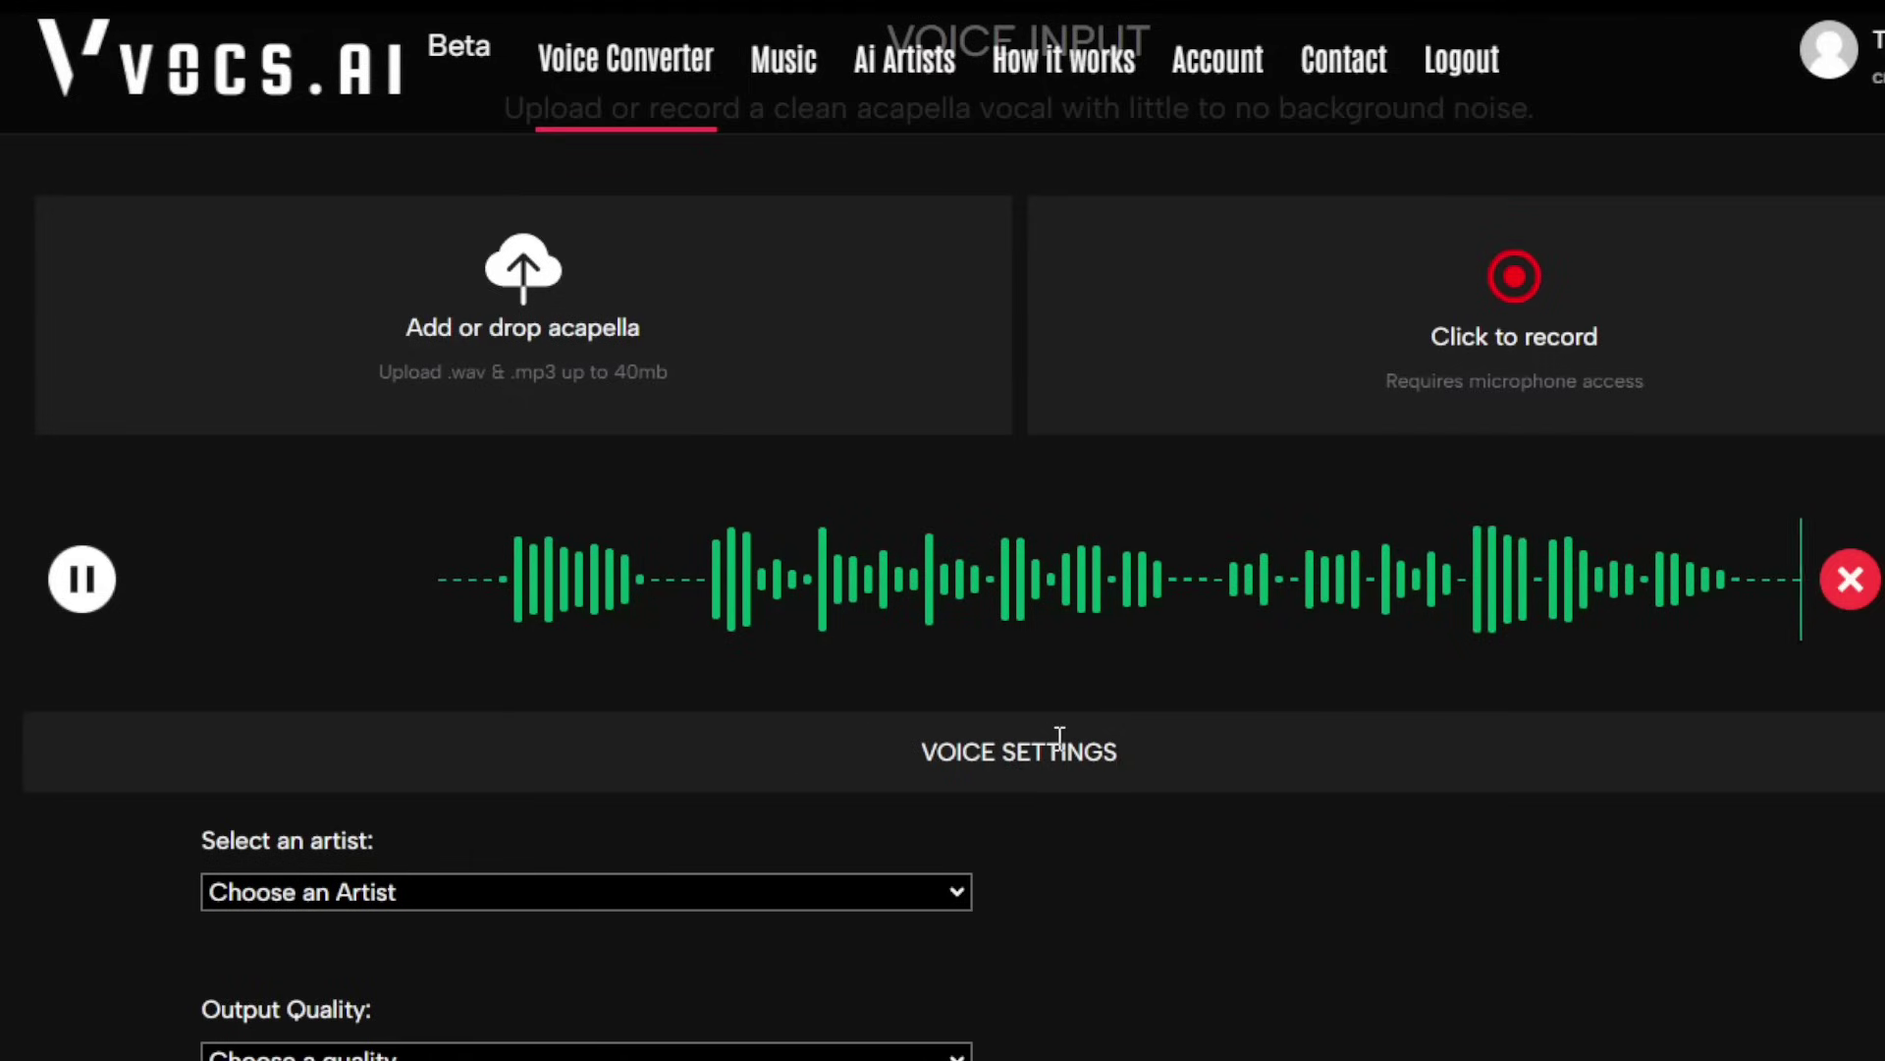
# - Configure the voice settings with artist EllaVO, Ultra HQ output quality and a voice pitch of 3
pyautogui.scroll(-2, 1088, 744)
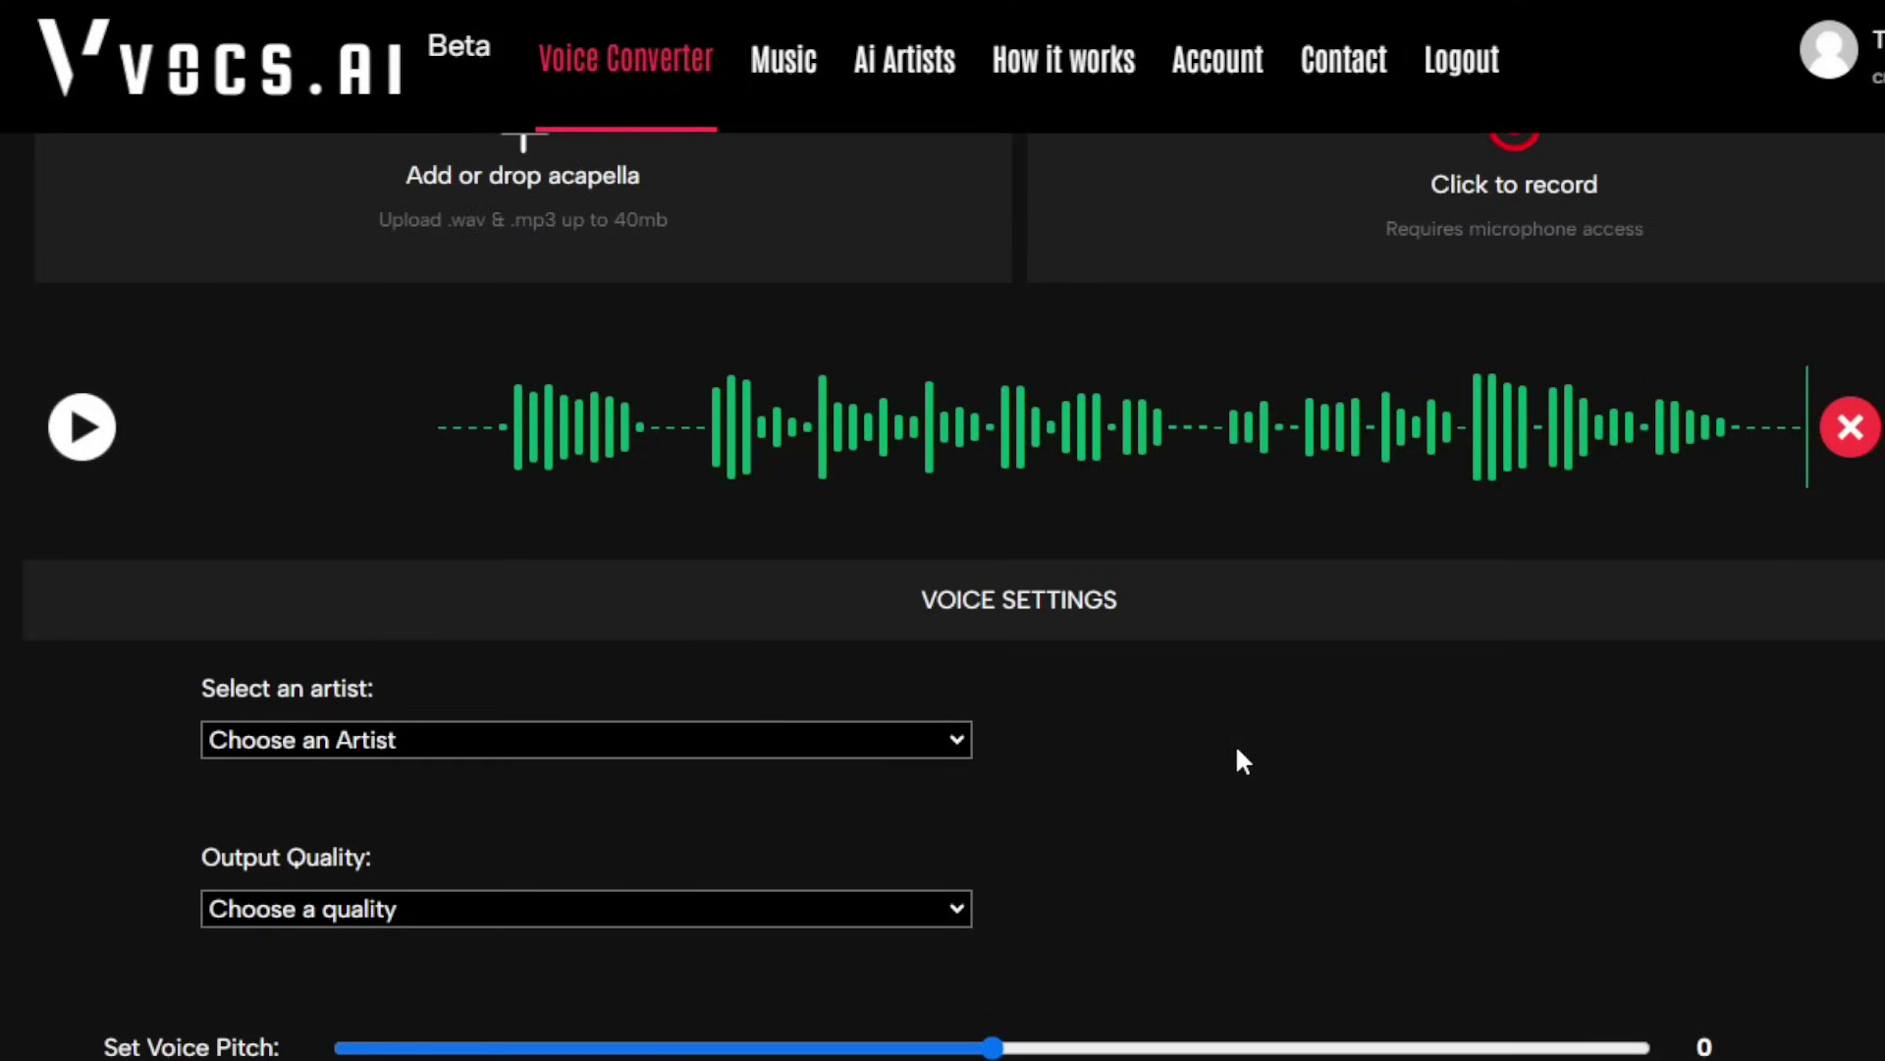
pyautogui.click(664, 742)
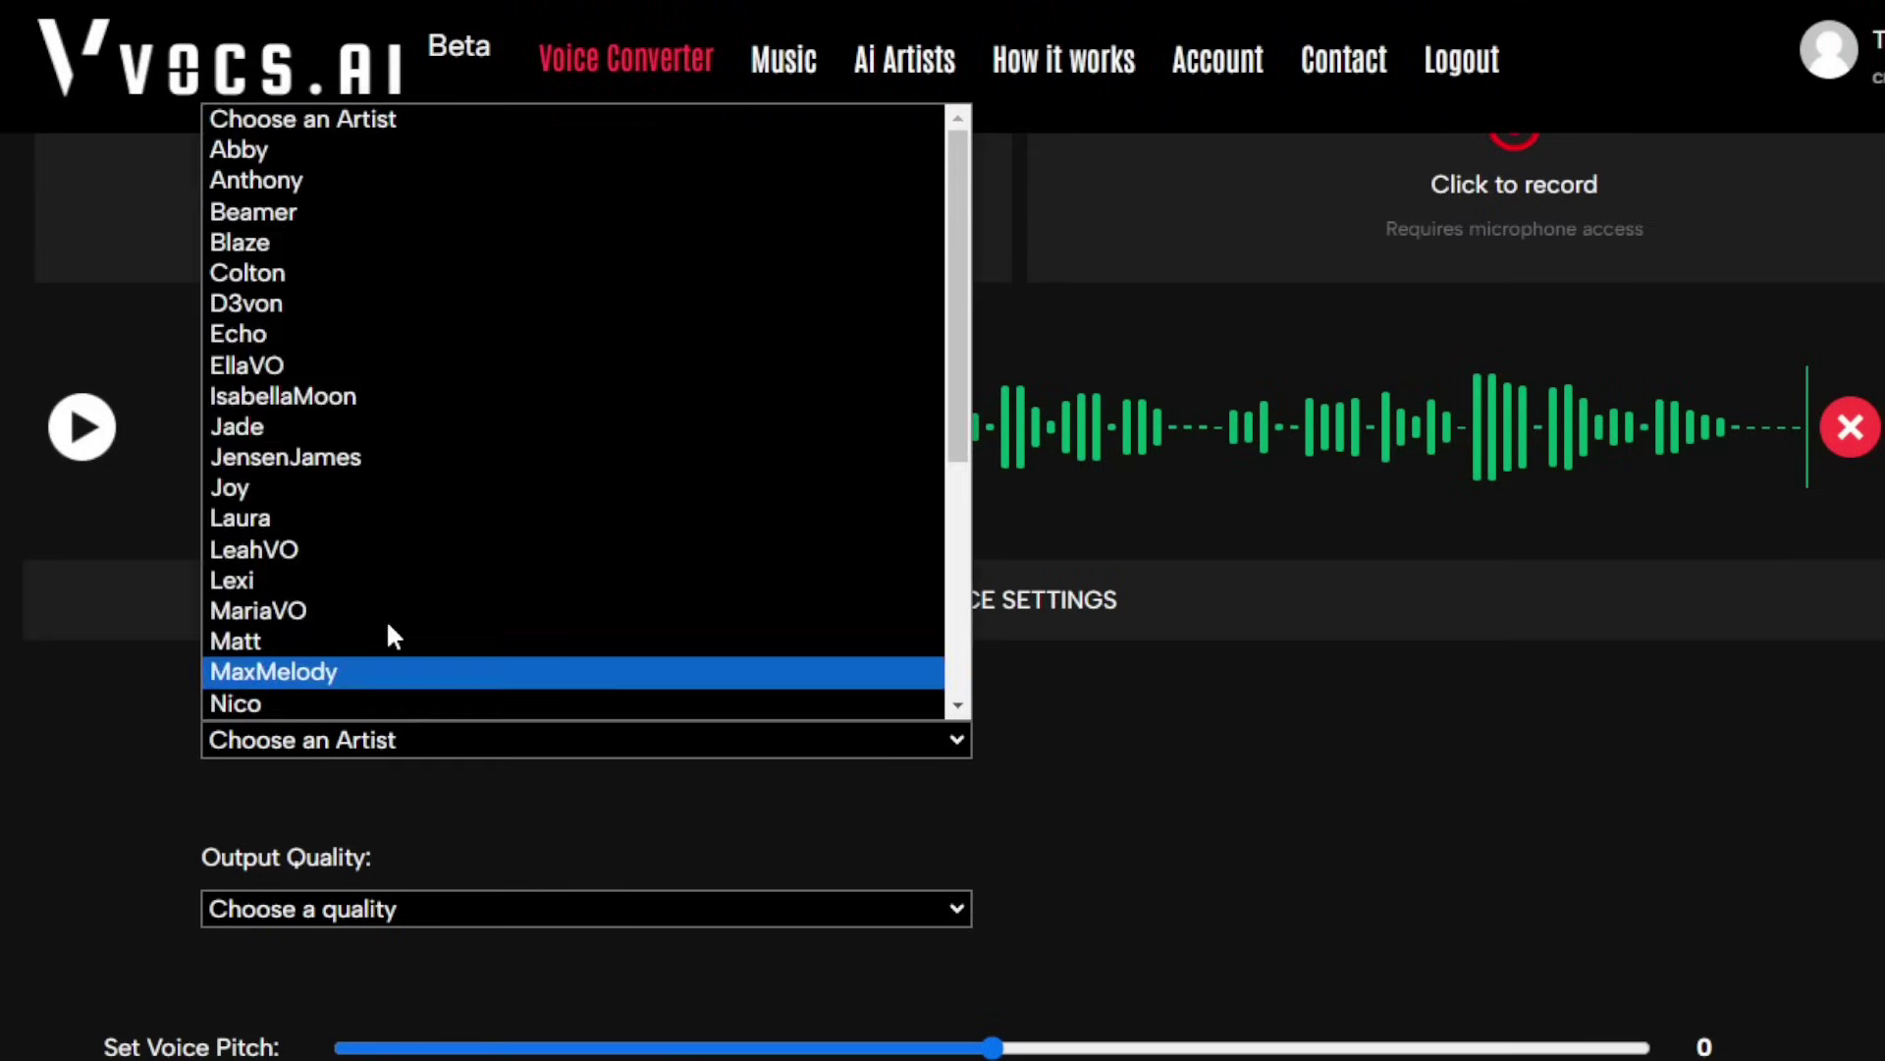
pyautogui.click(337, 367)
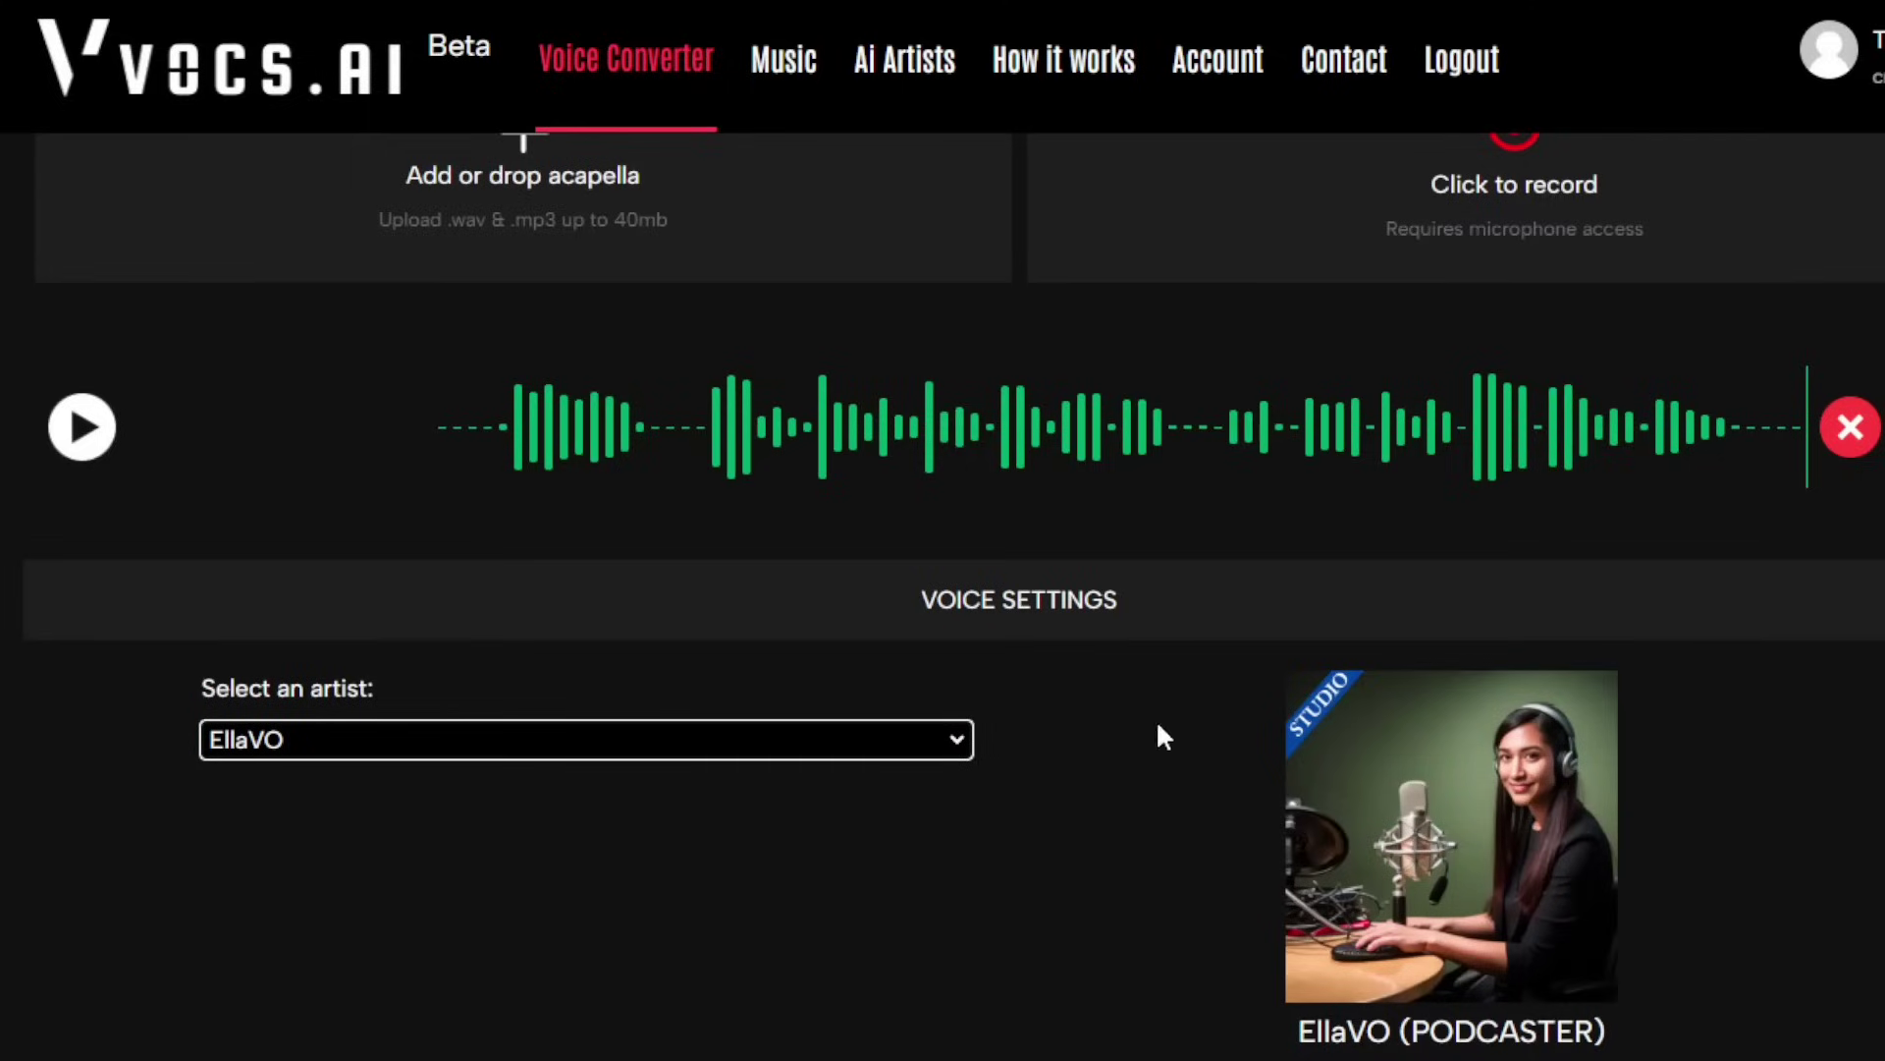
pyautogui.scroll(-5, 1070, 785)
pyautogui.click(550, 727)
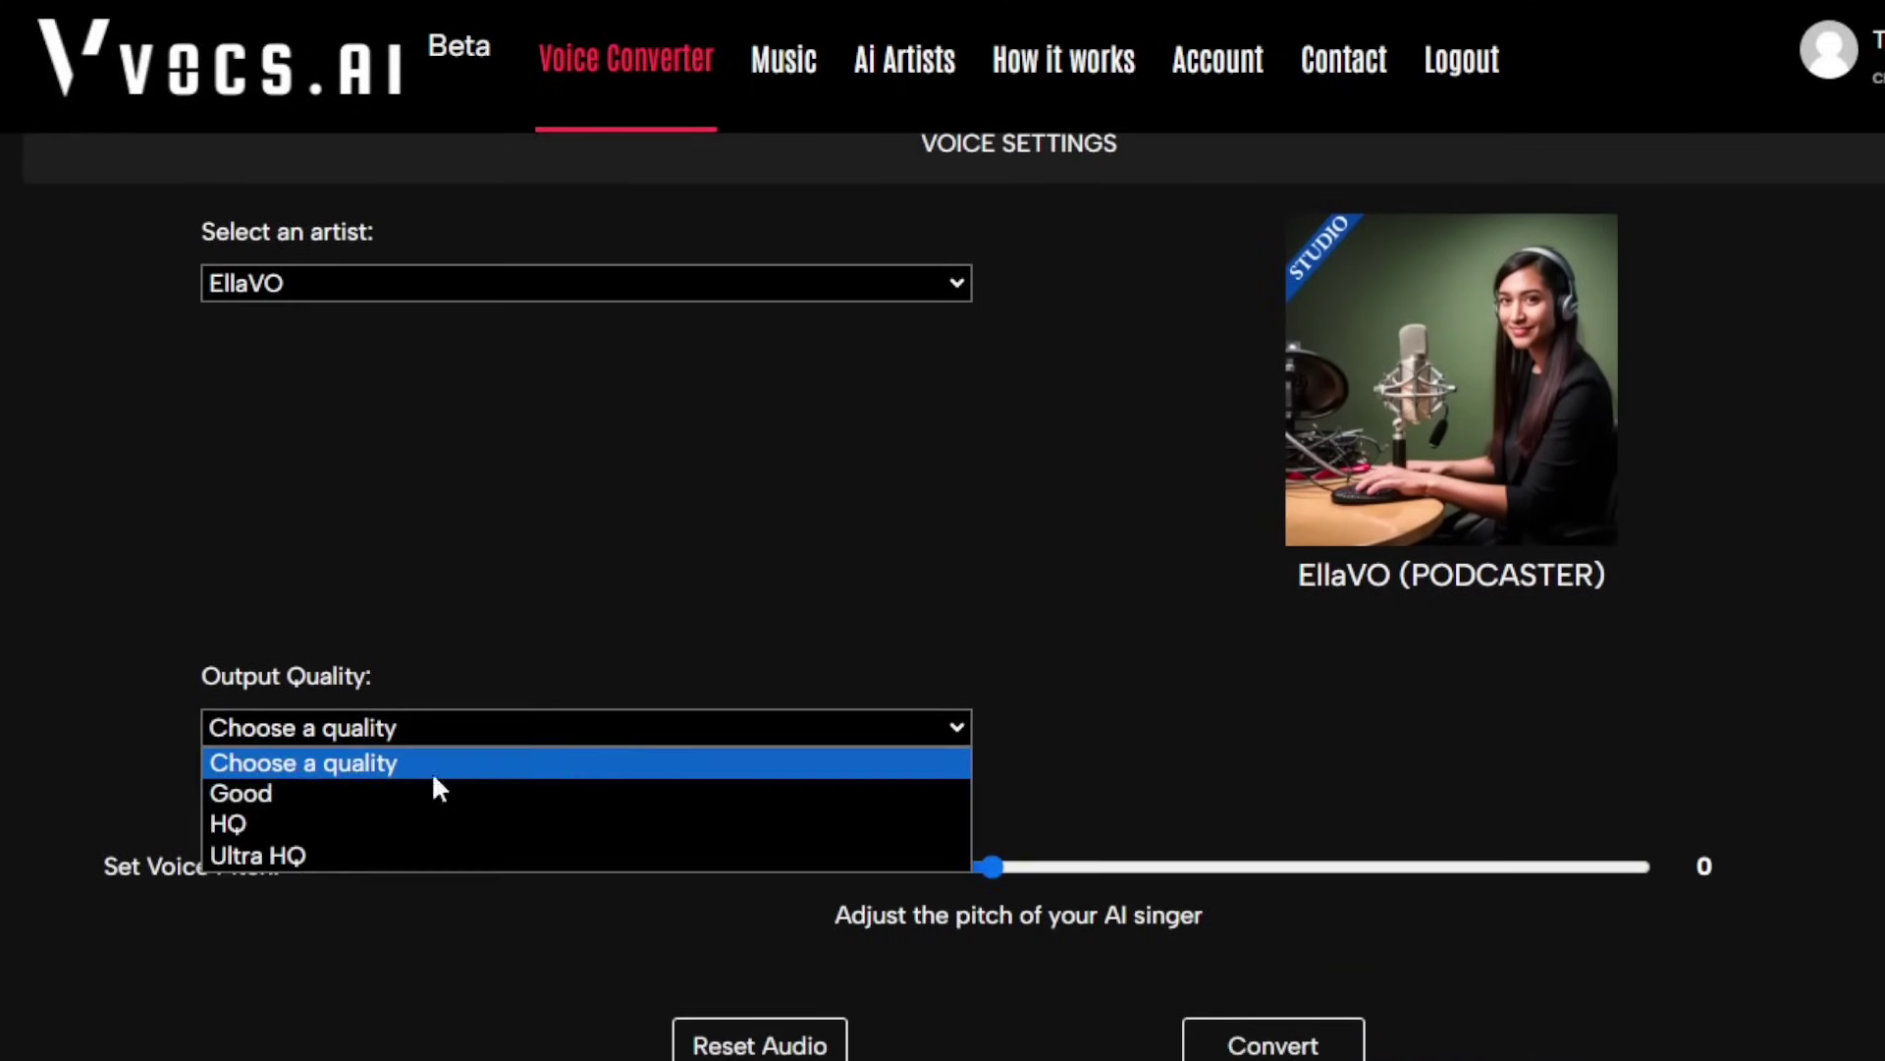
pyautogui.click(326, 852)
pyautogui.click(1045, 877)
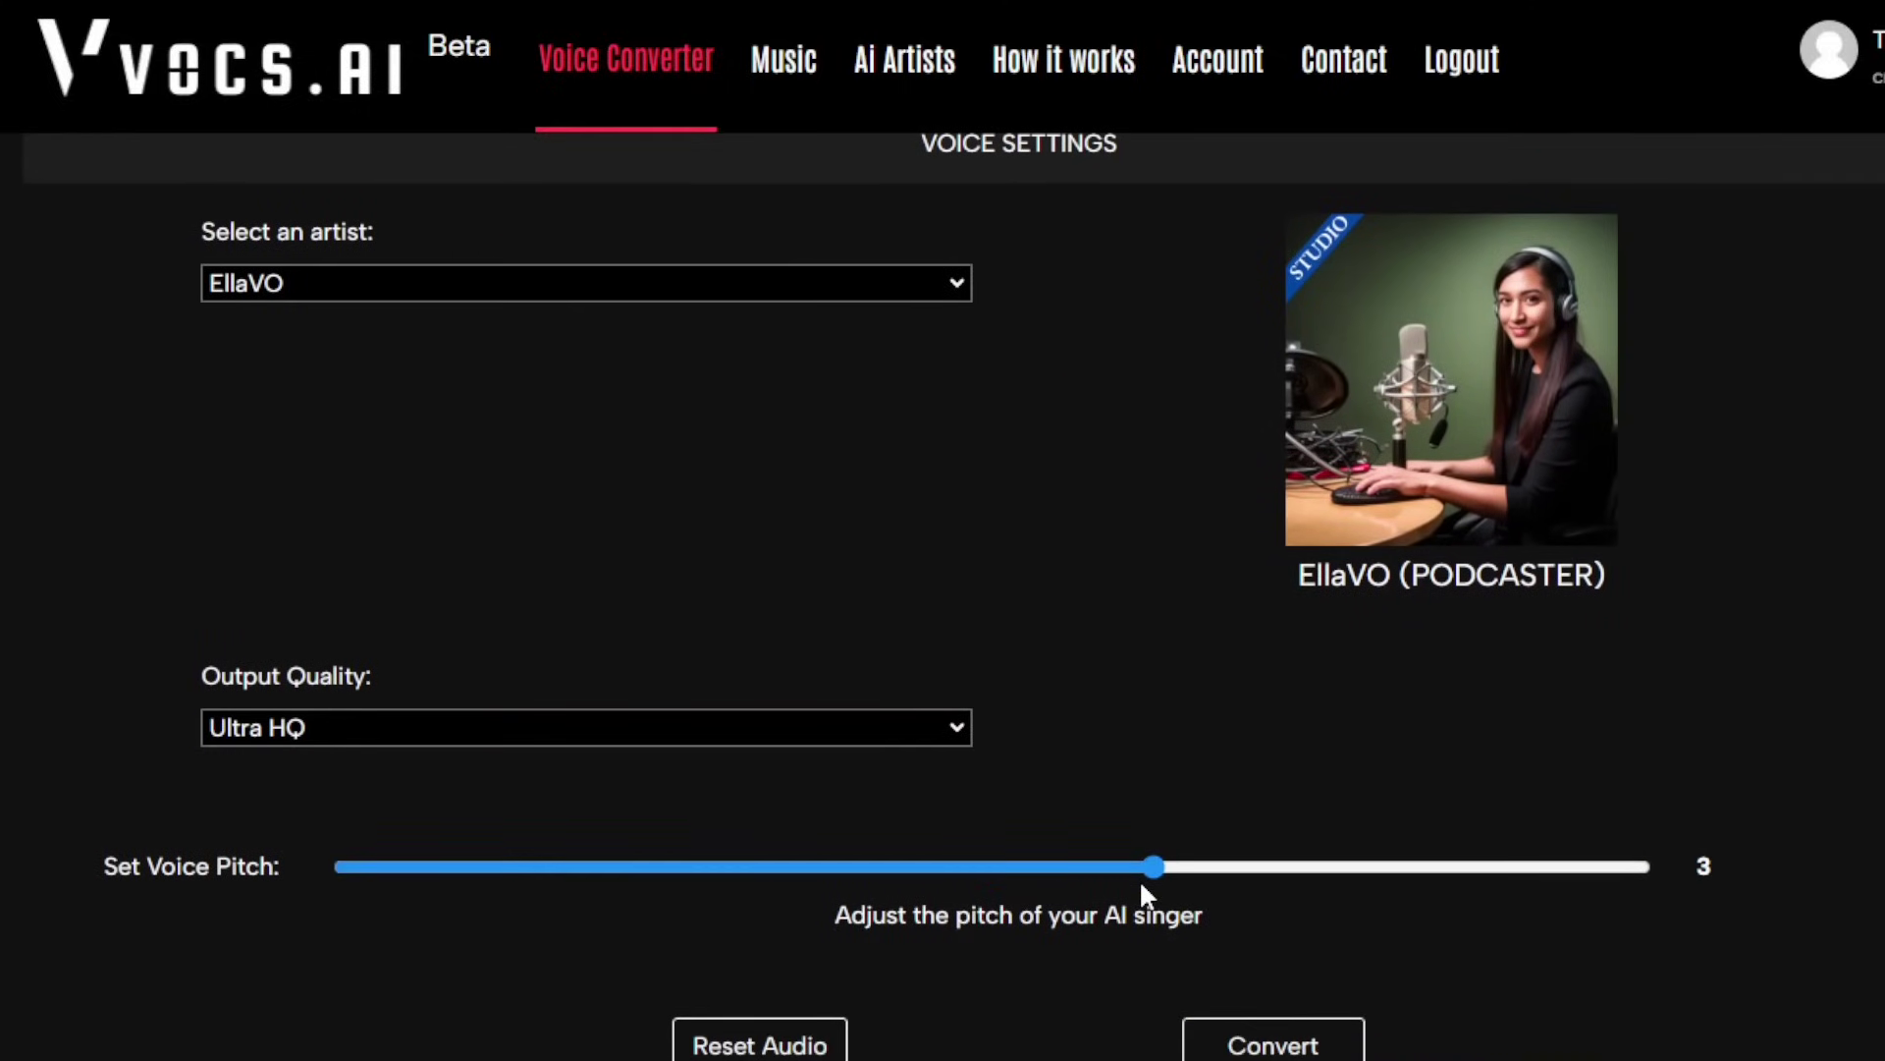
# - Convert the vocal with the EllaVO voice and play the converted output
pyautogui.click(1245, 1040)
pyautogui.scroll(-6, 914, 815)
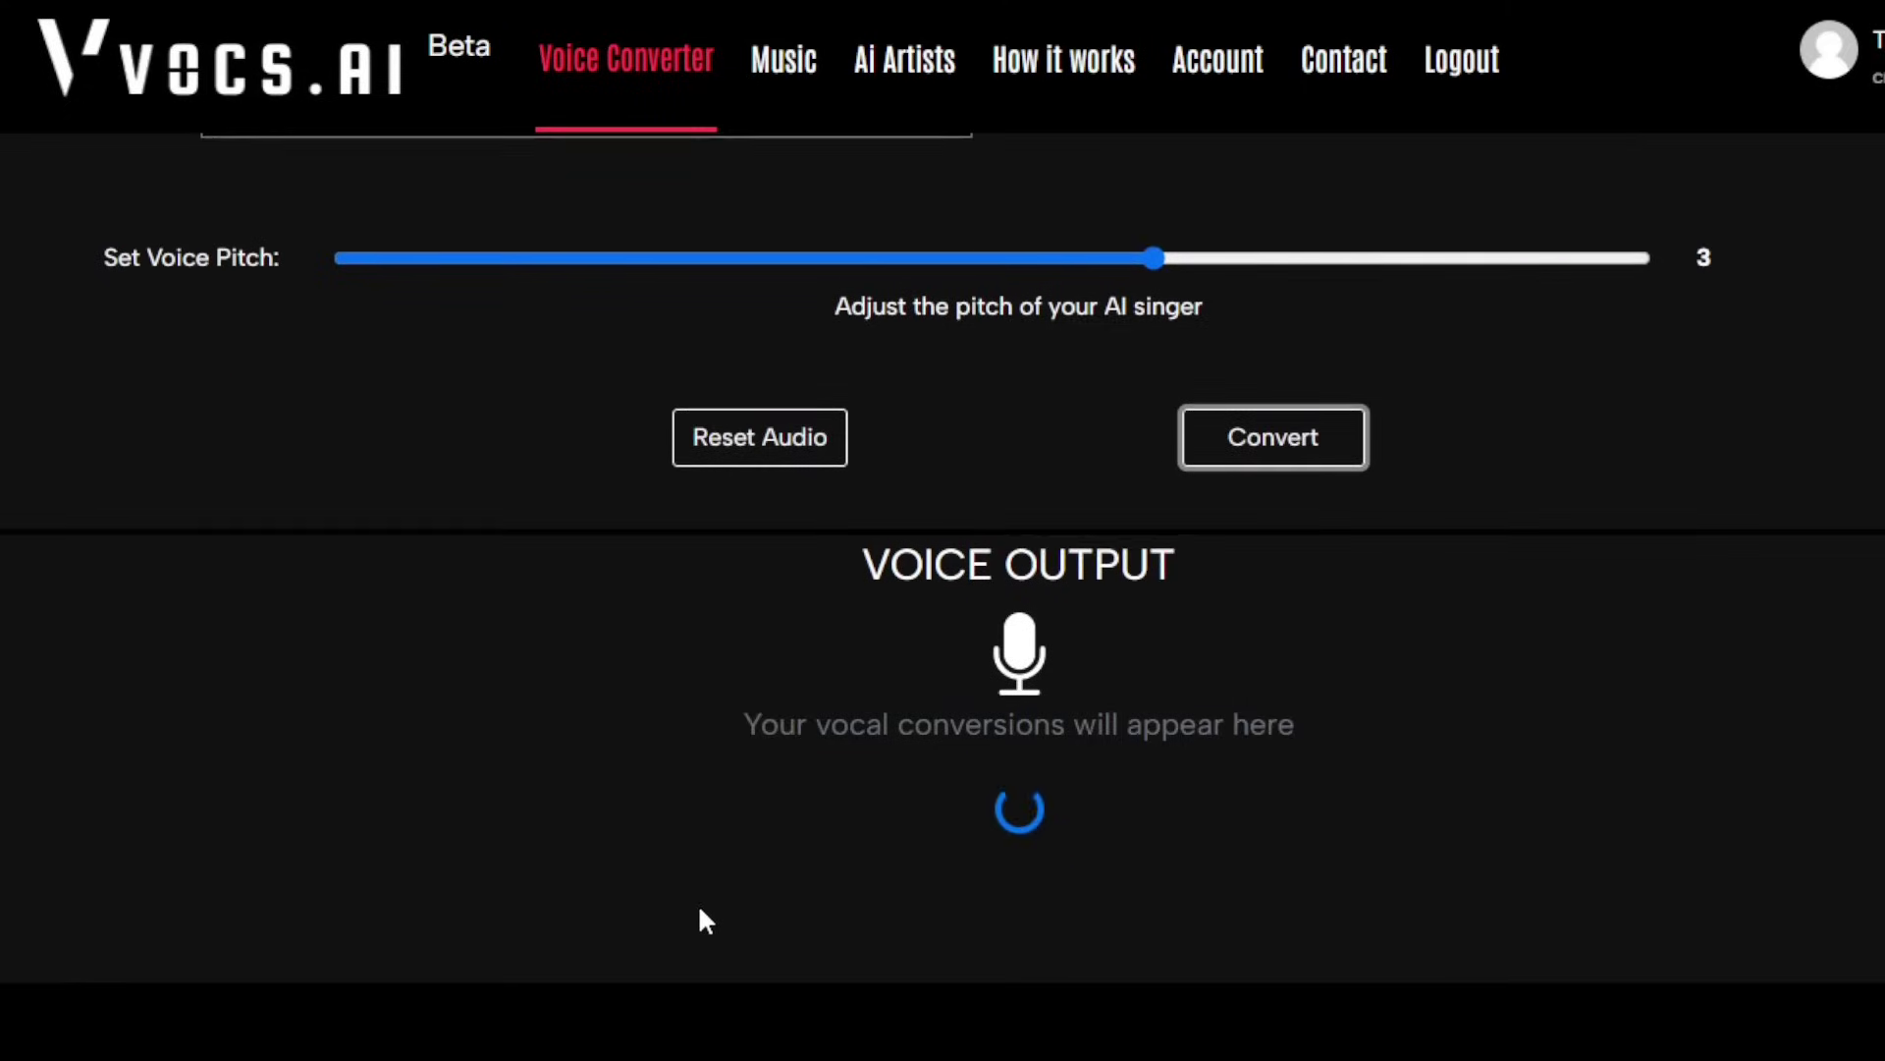
pyautogui.scroll(2, 627, 854)
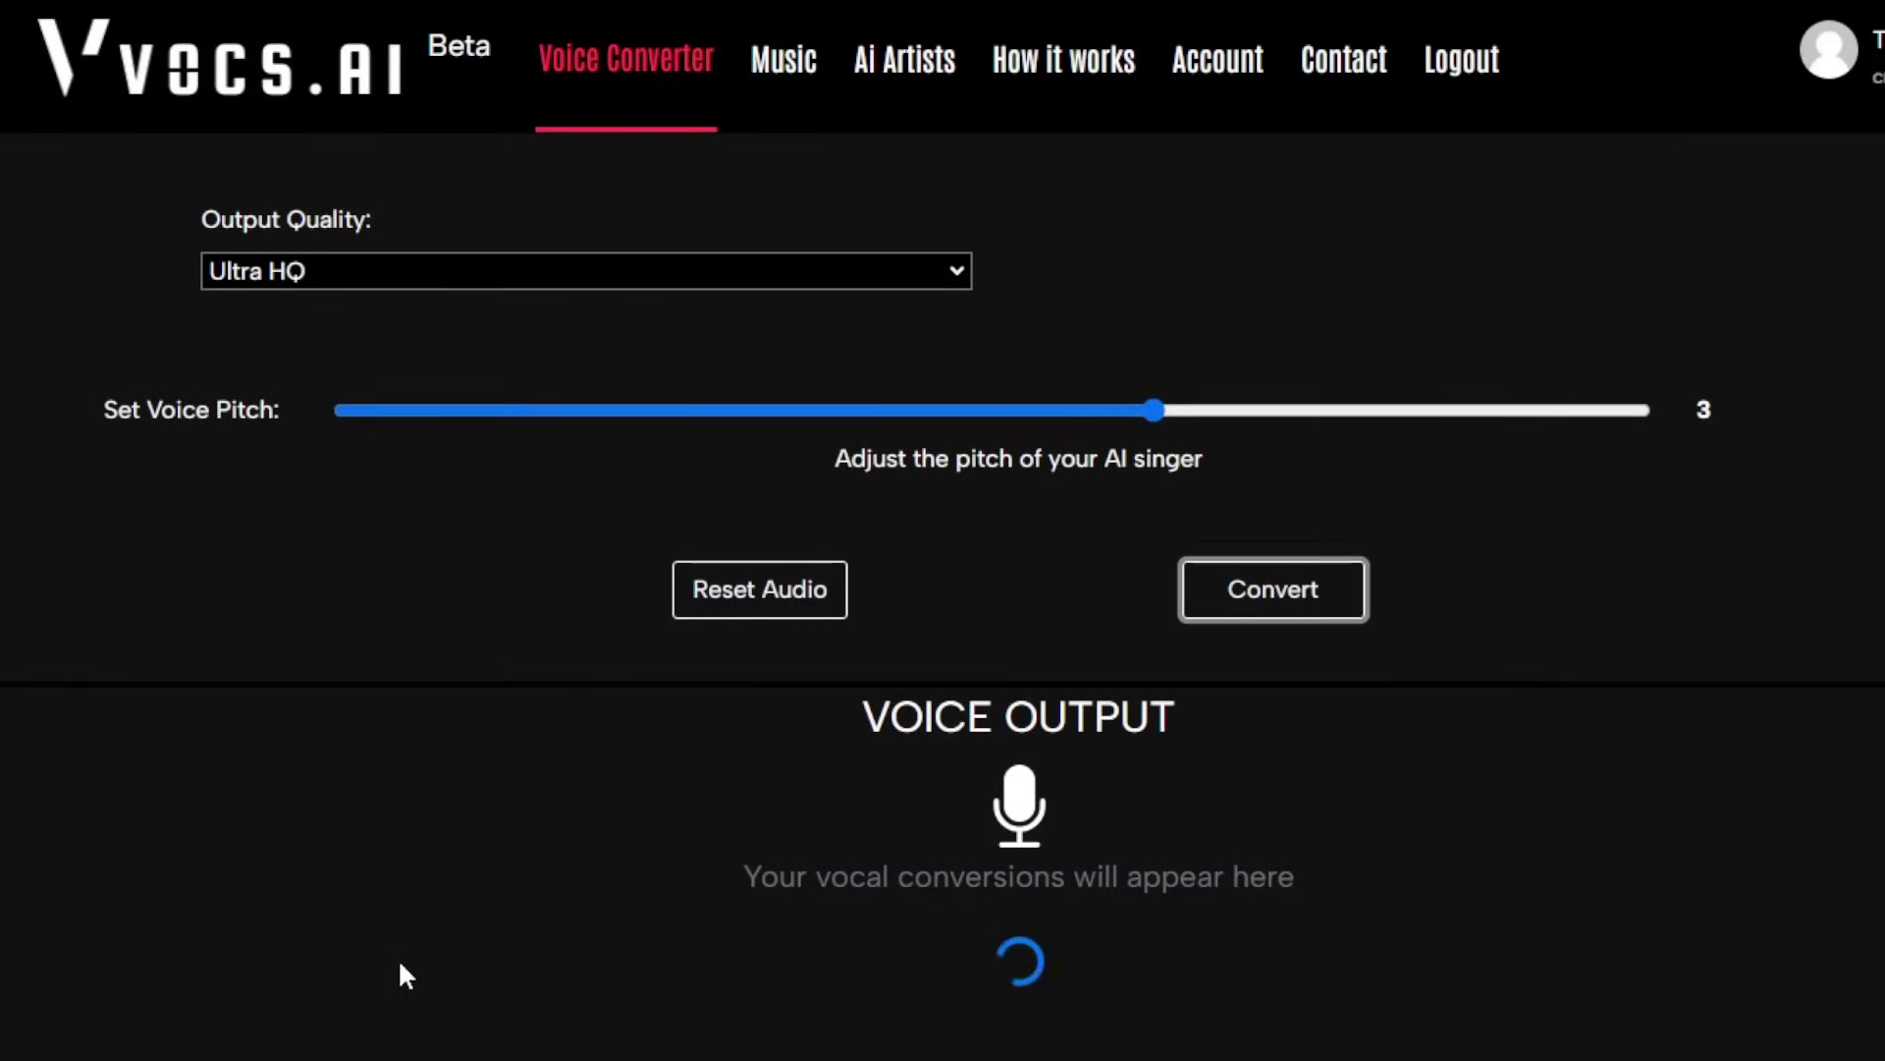
pyautogui.click(47, 1005)
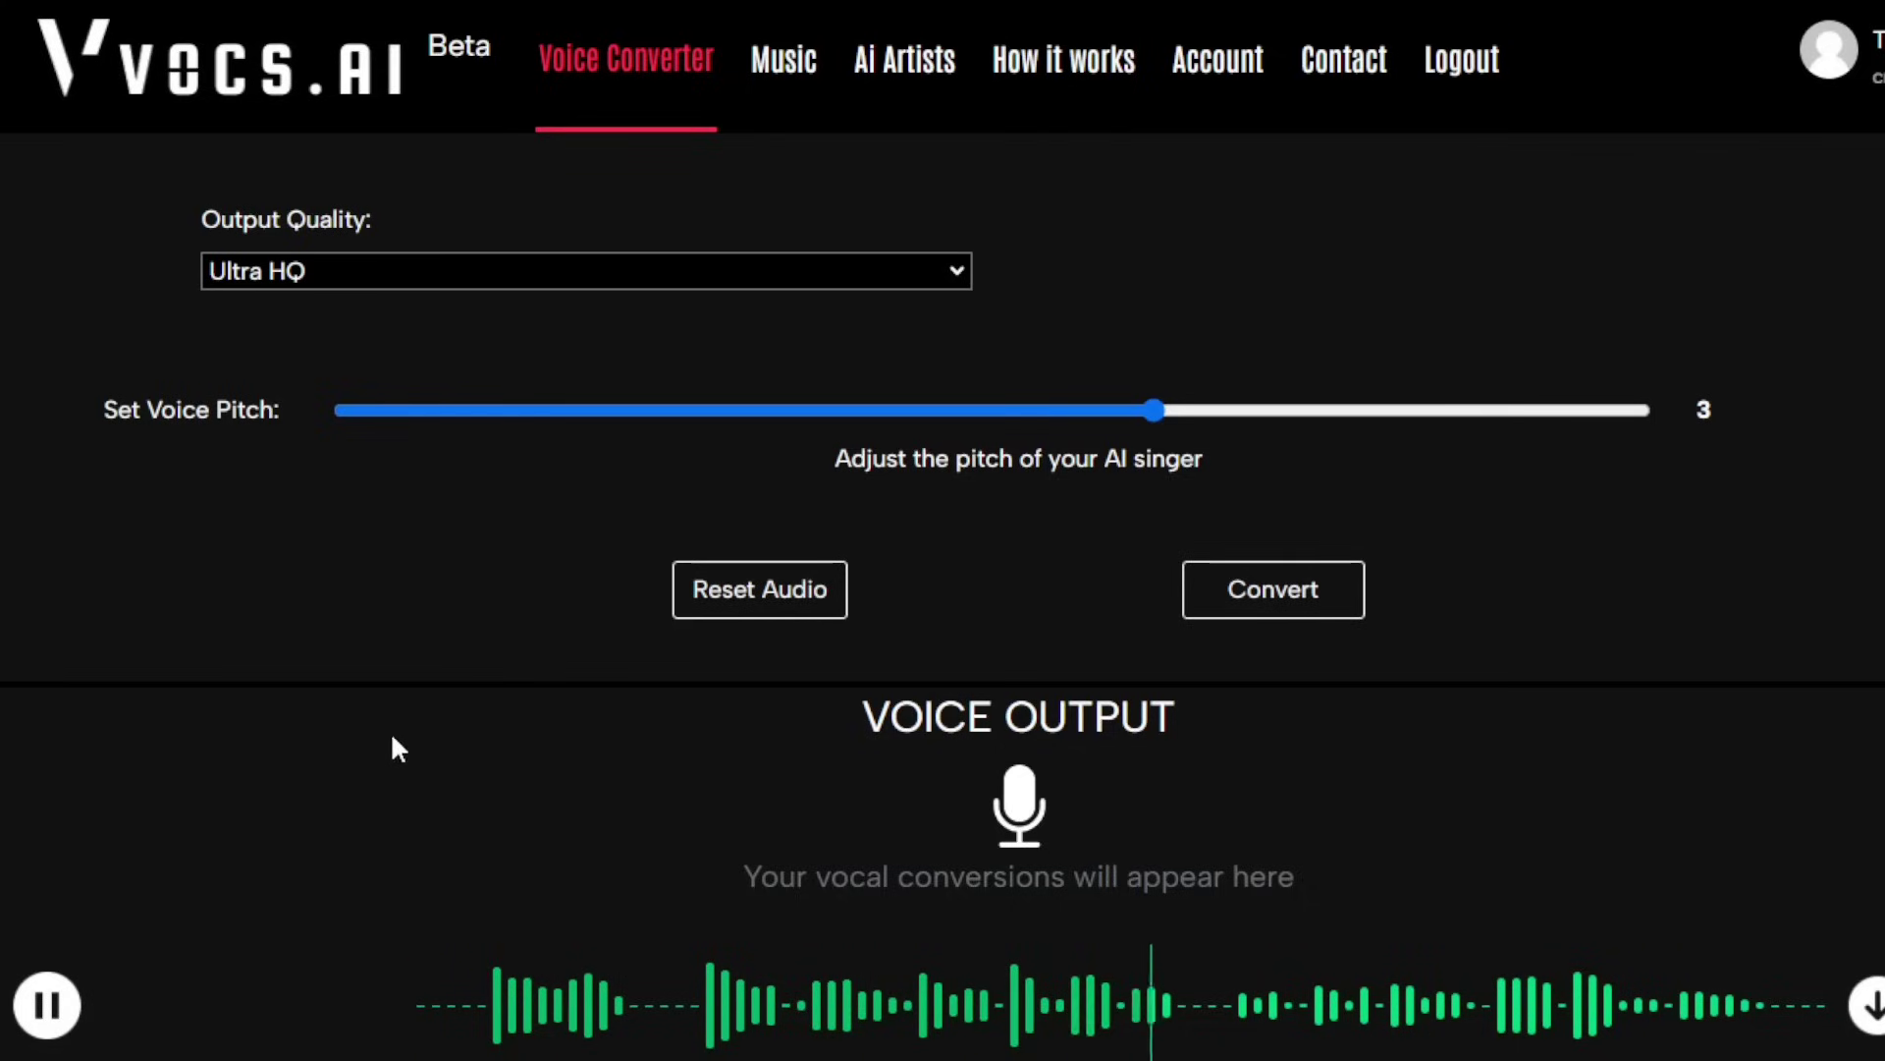
# - Change the artist to LeahVO and set the voice pitch to 5
pyautogui.scroll(6, 521, 739)
pyautogui.scroll(2, 491, 707)
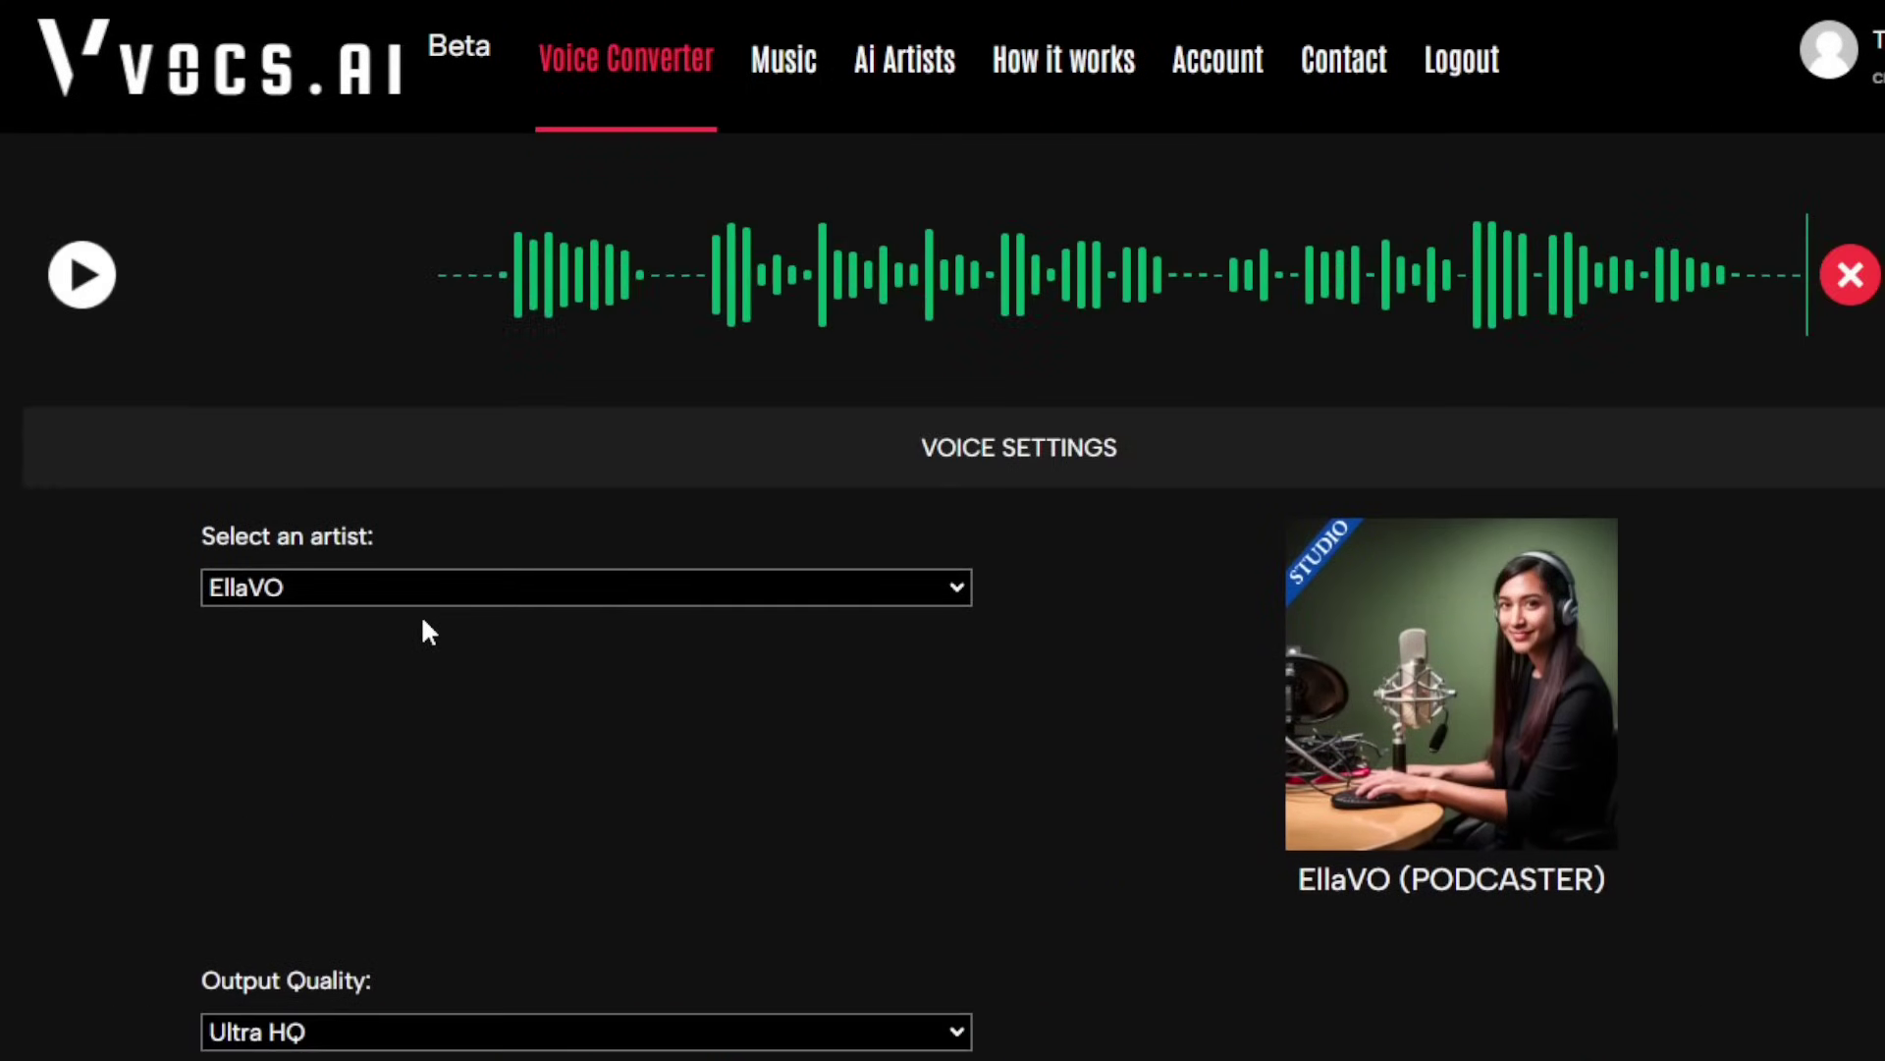
pyautogui.click(398, 592)
pyautogui.click(316, 397)
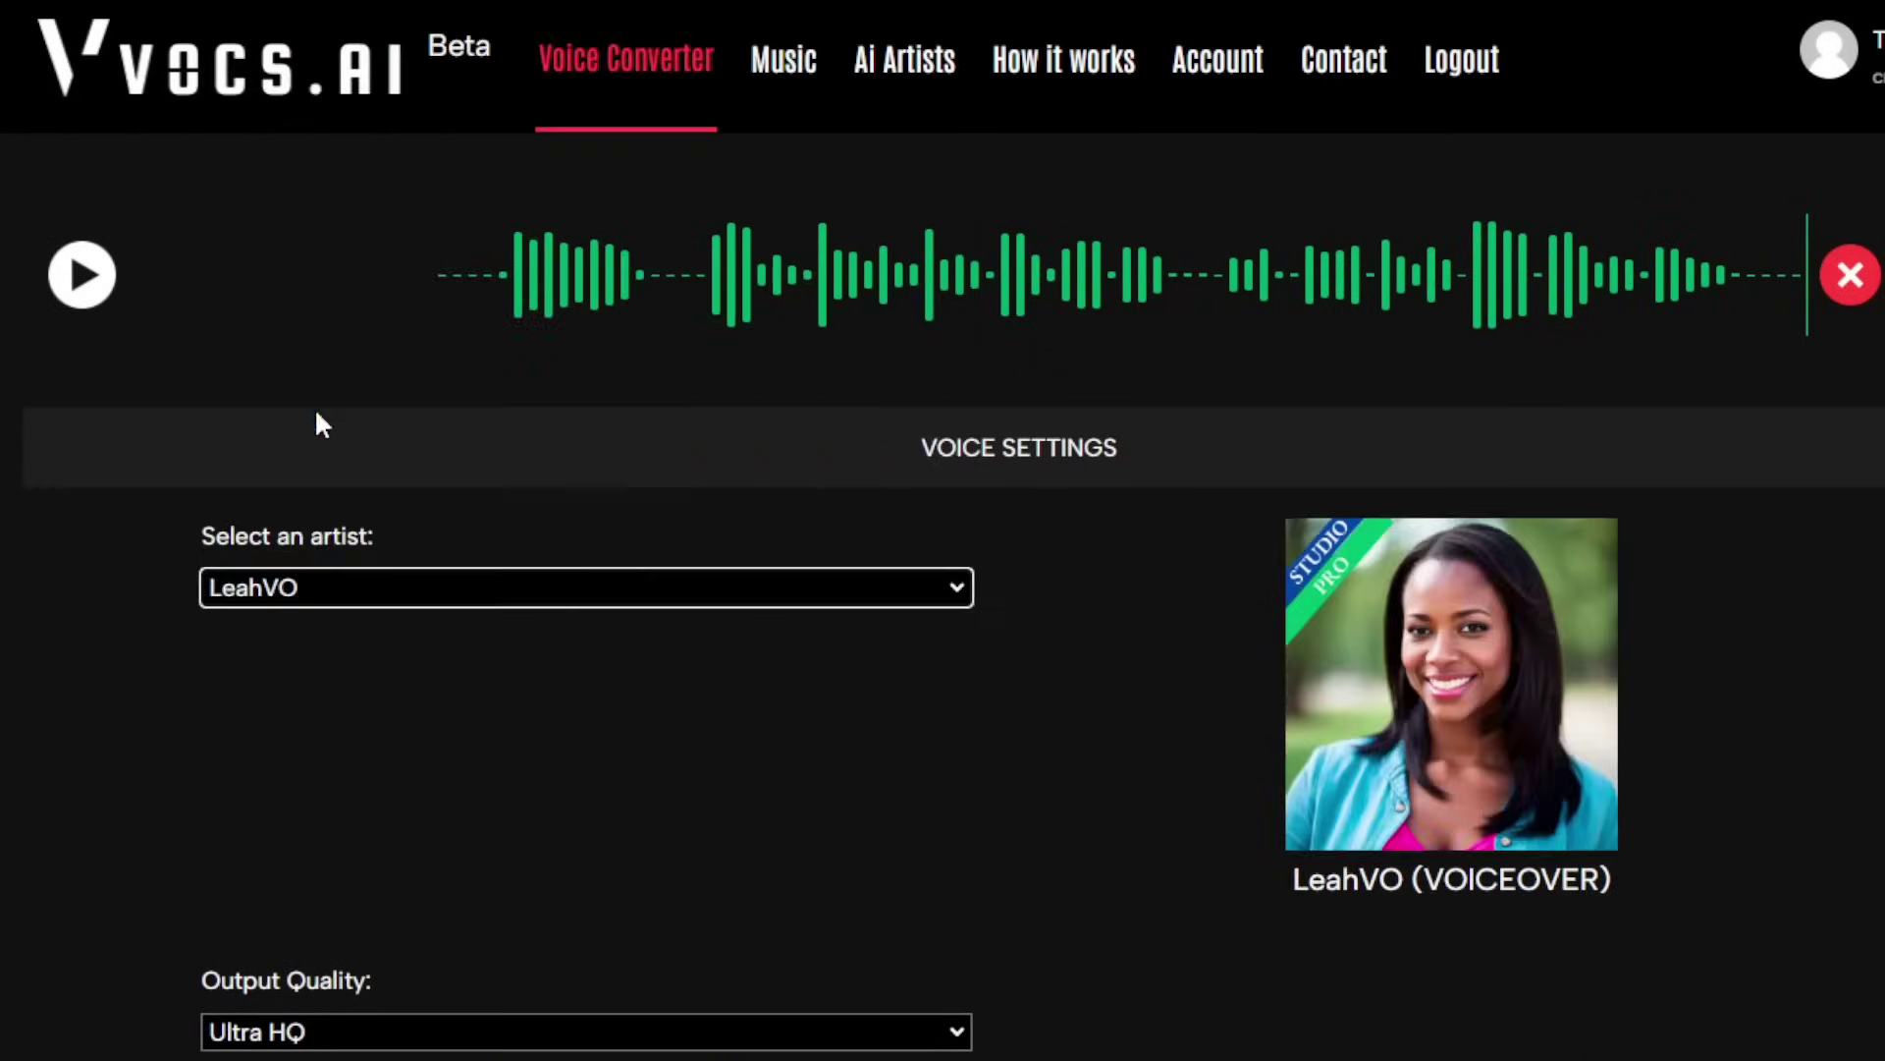
pyautogui.scroll(-3, 1039, 749)
pyautogui.moveTo(1154, 865); pyautogui.dragTo(1262, 868)
# - Convert the vocal with the LeahVO voice and listen to the output
pyautogui.click(1294, 1047)
pyautogui.scroll(-5, 1267, 821)
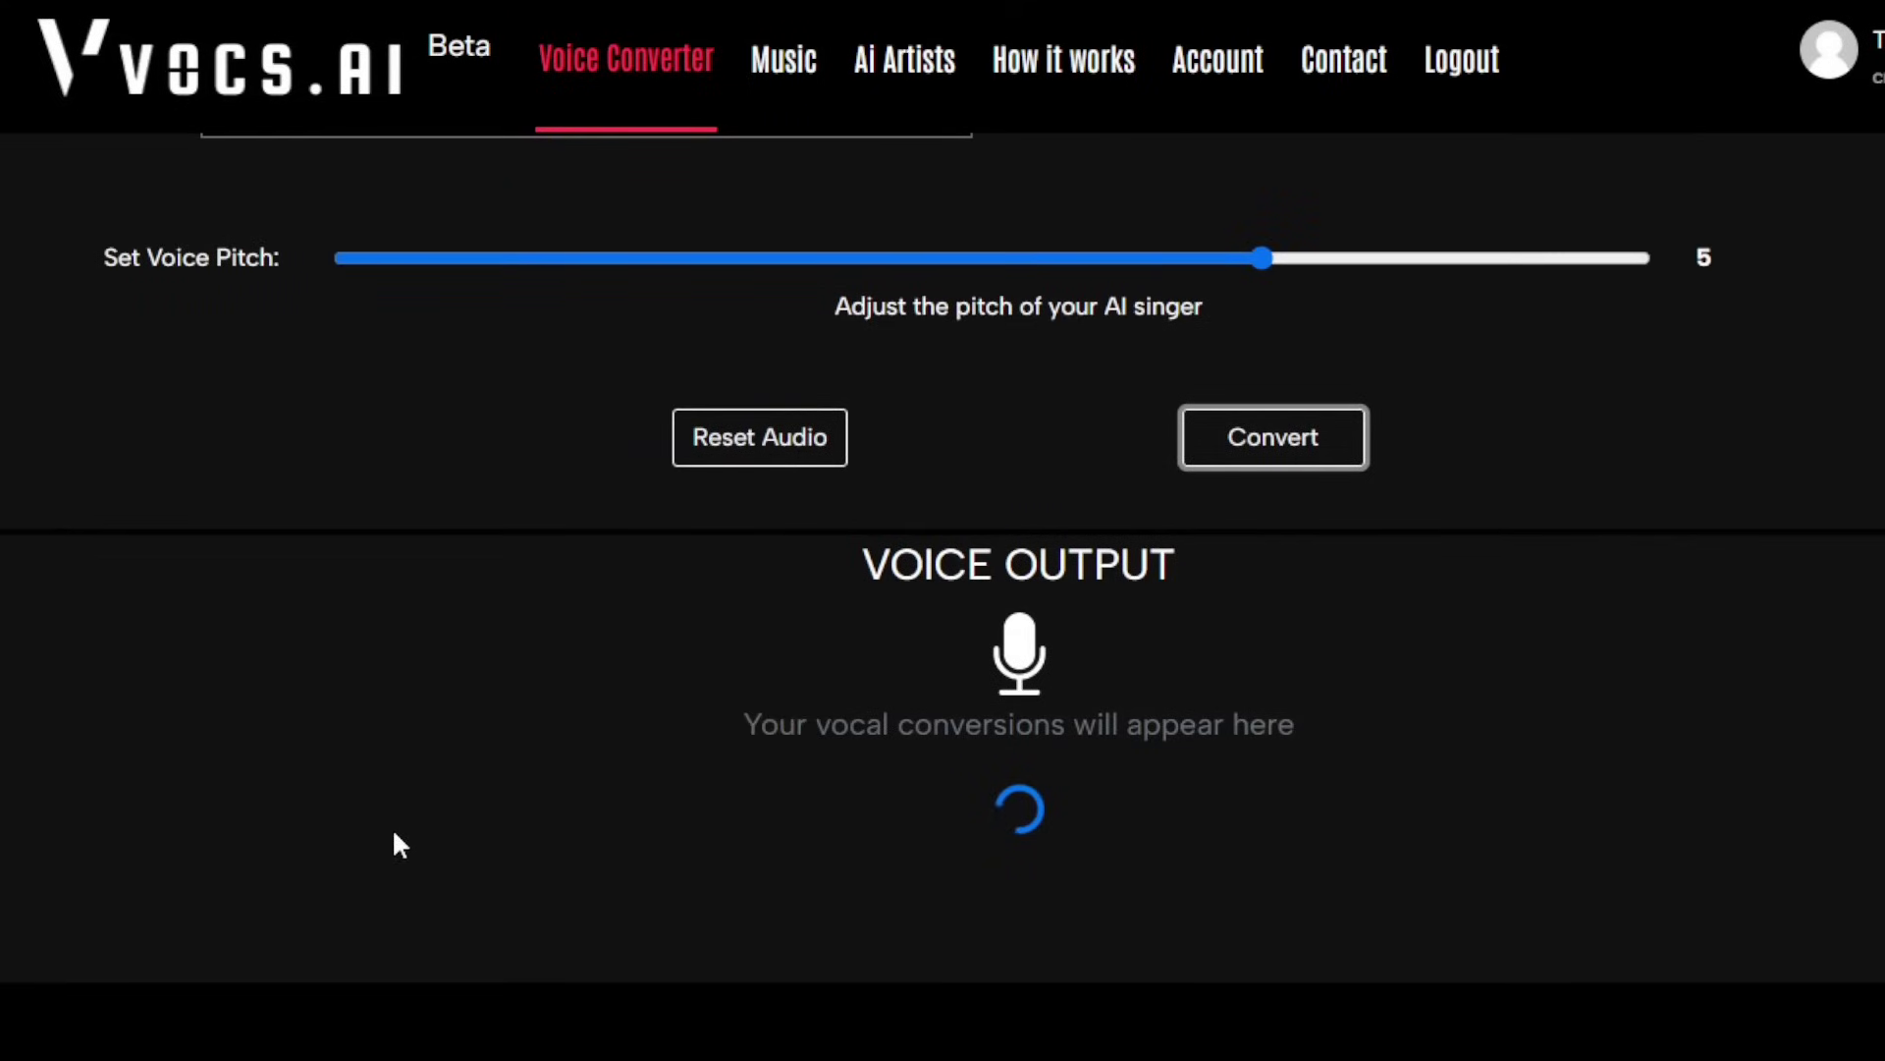
pyautogui.click(49, 877)
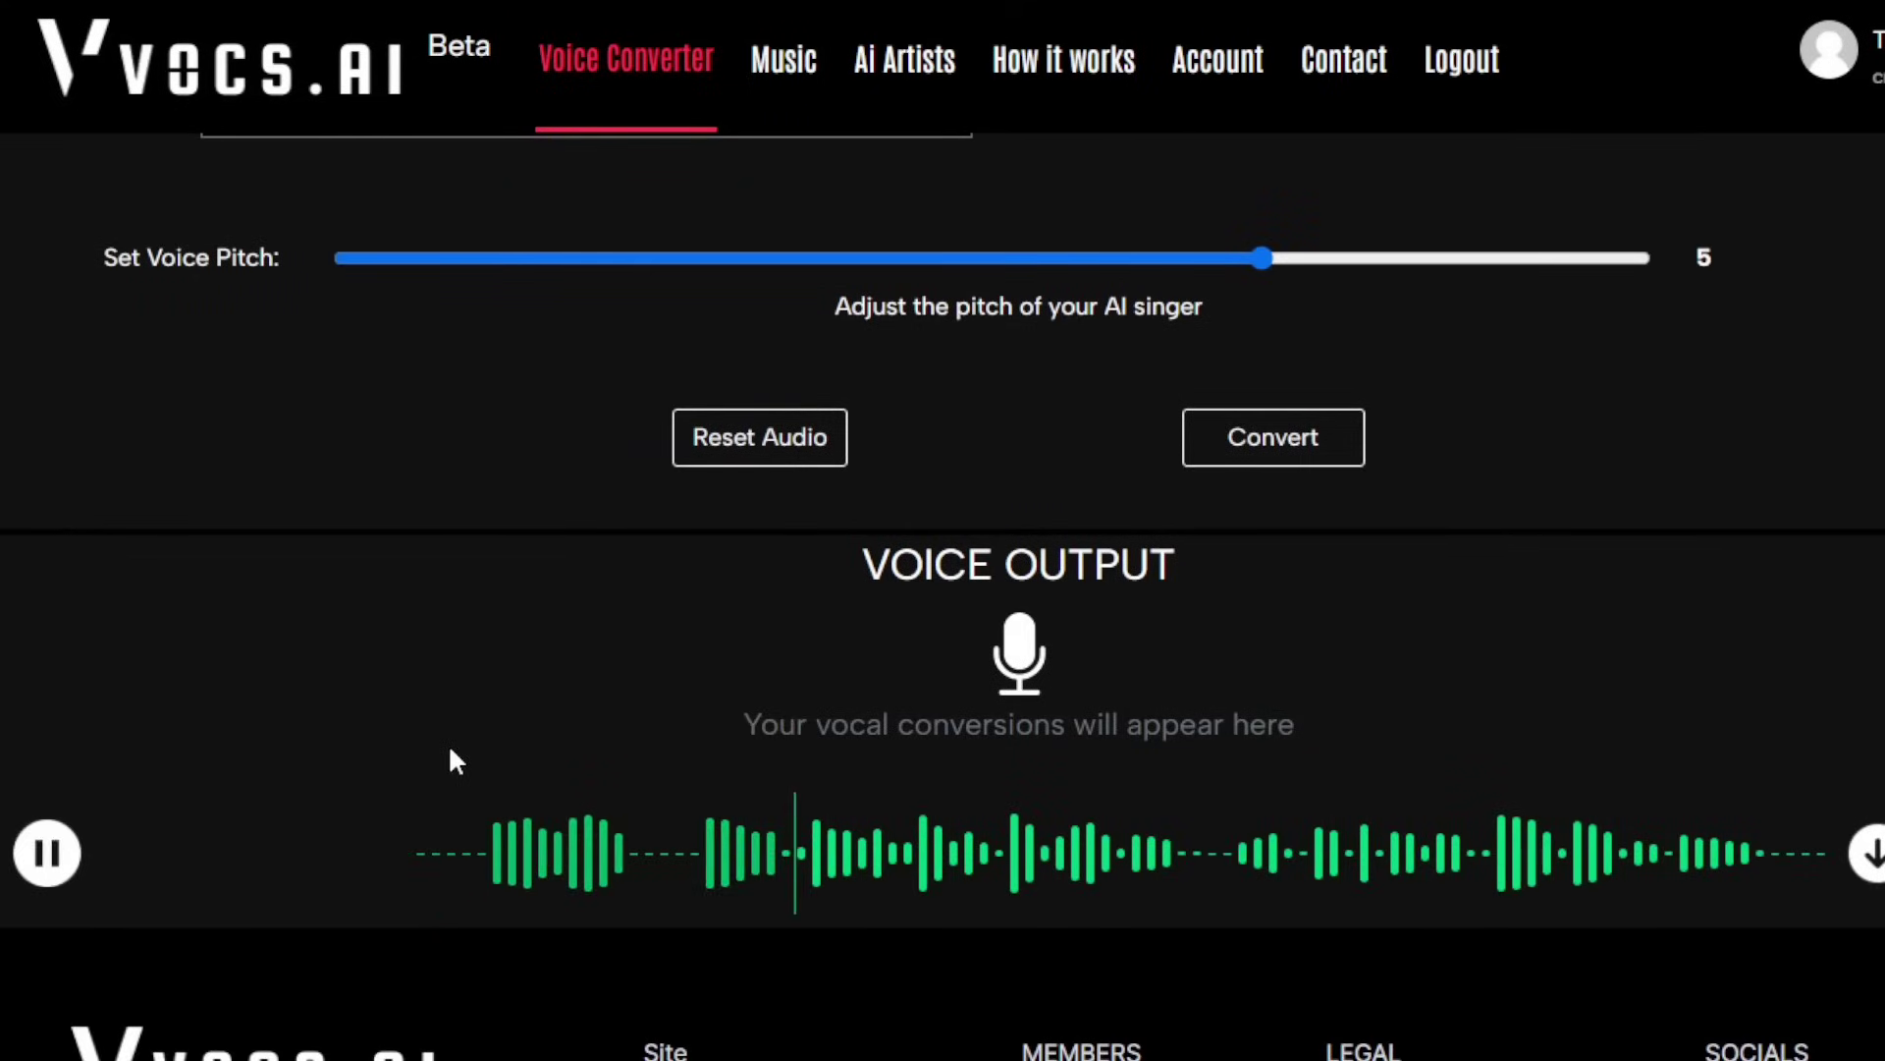
pyautogui.scroll(3, 449, 751)
pyautogui.scroll(-2, 450, 751)
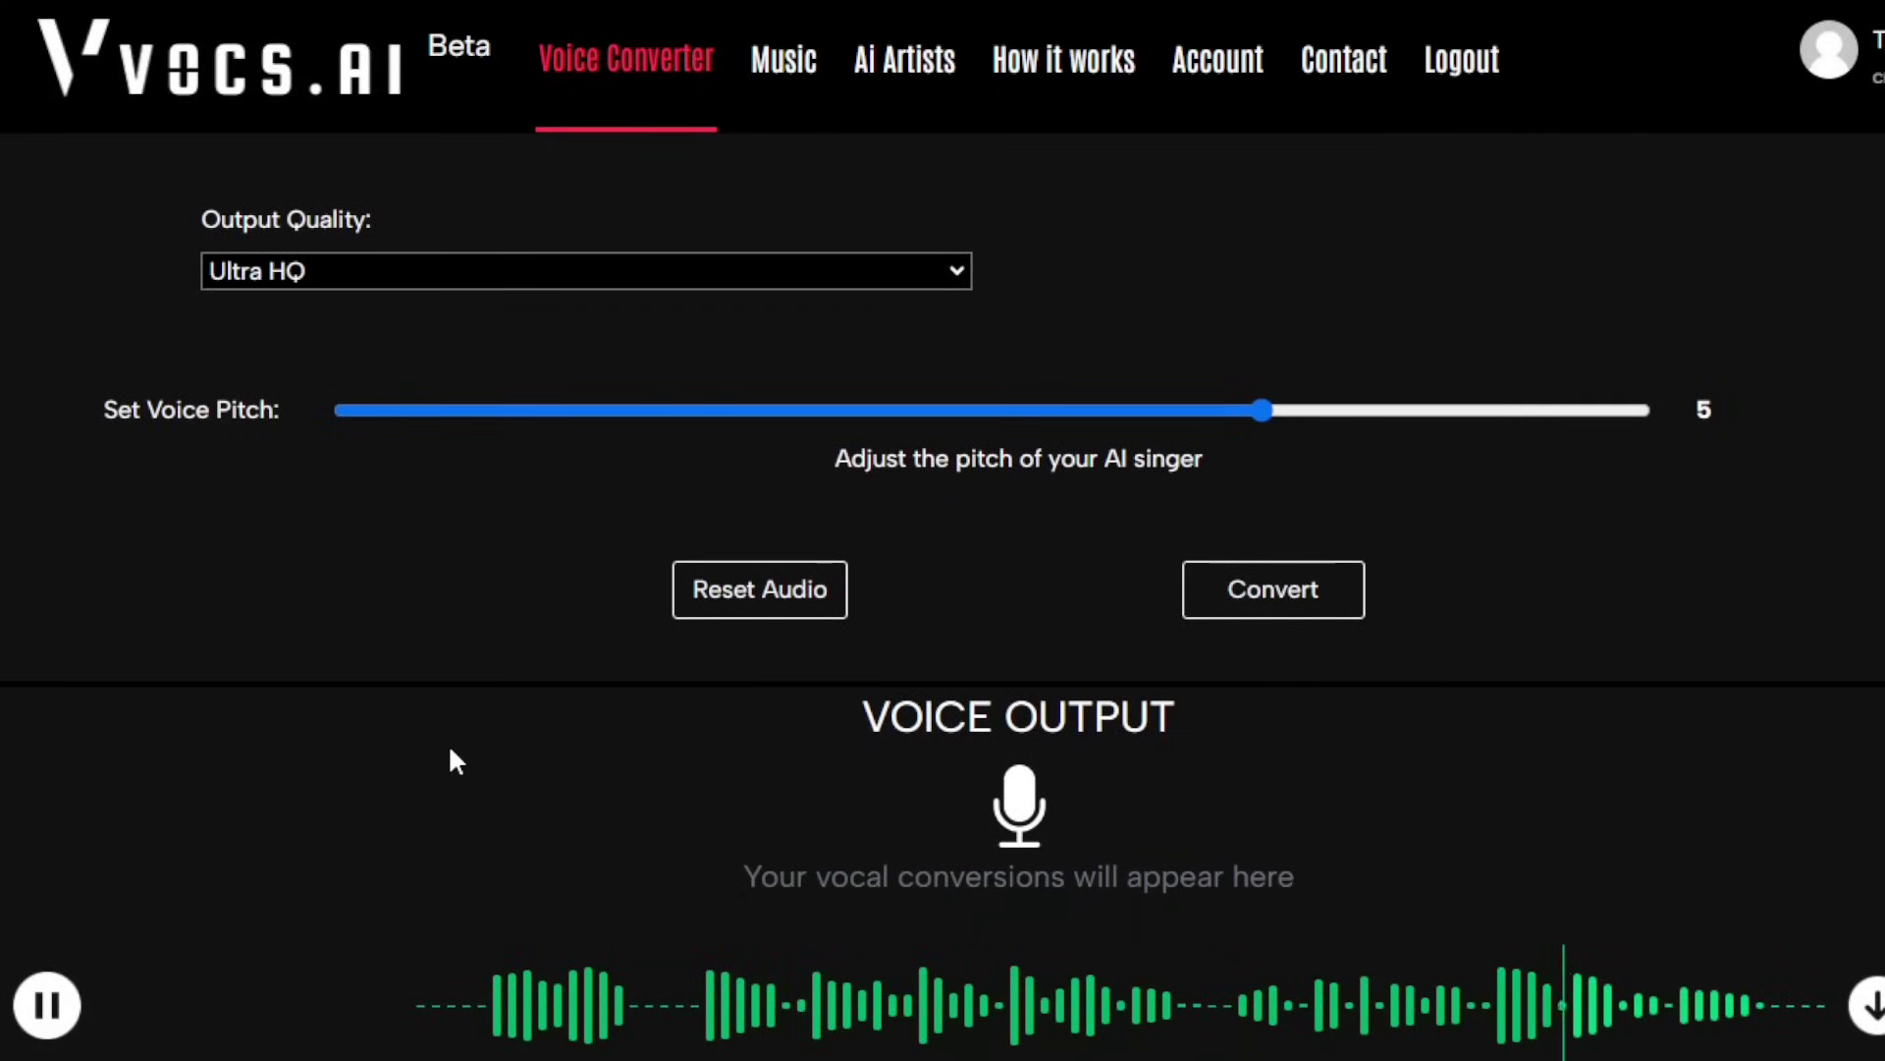
# - Change the artist to MariaVO and set the voice pitch to 0
pyautogui.scroll(5, 474, 659)
pyautogui.click(391, 282)
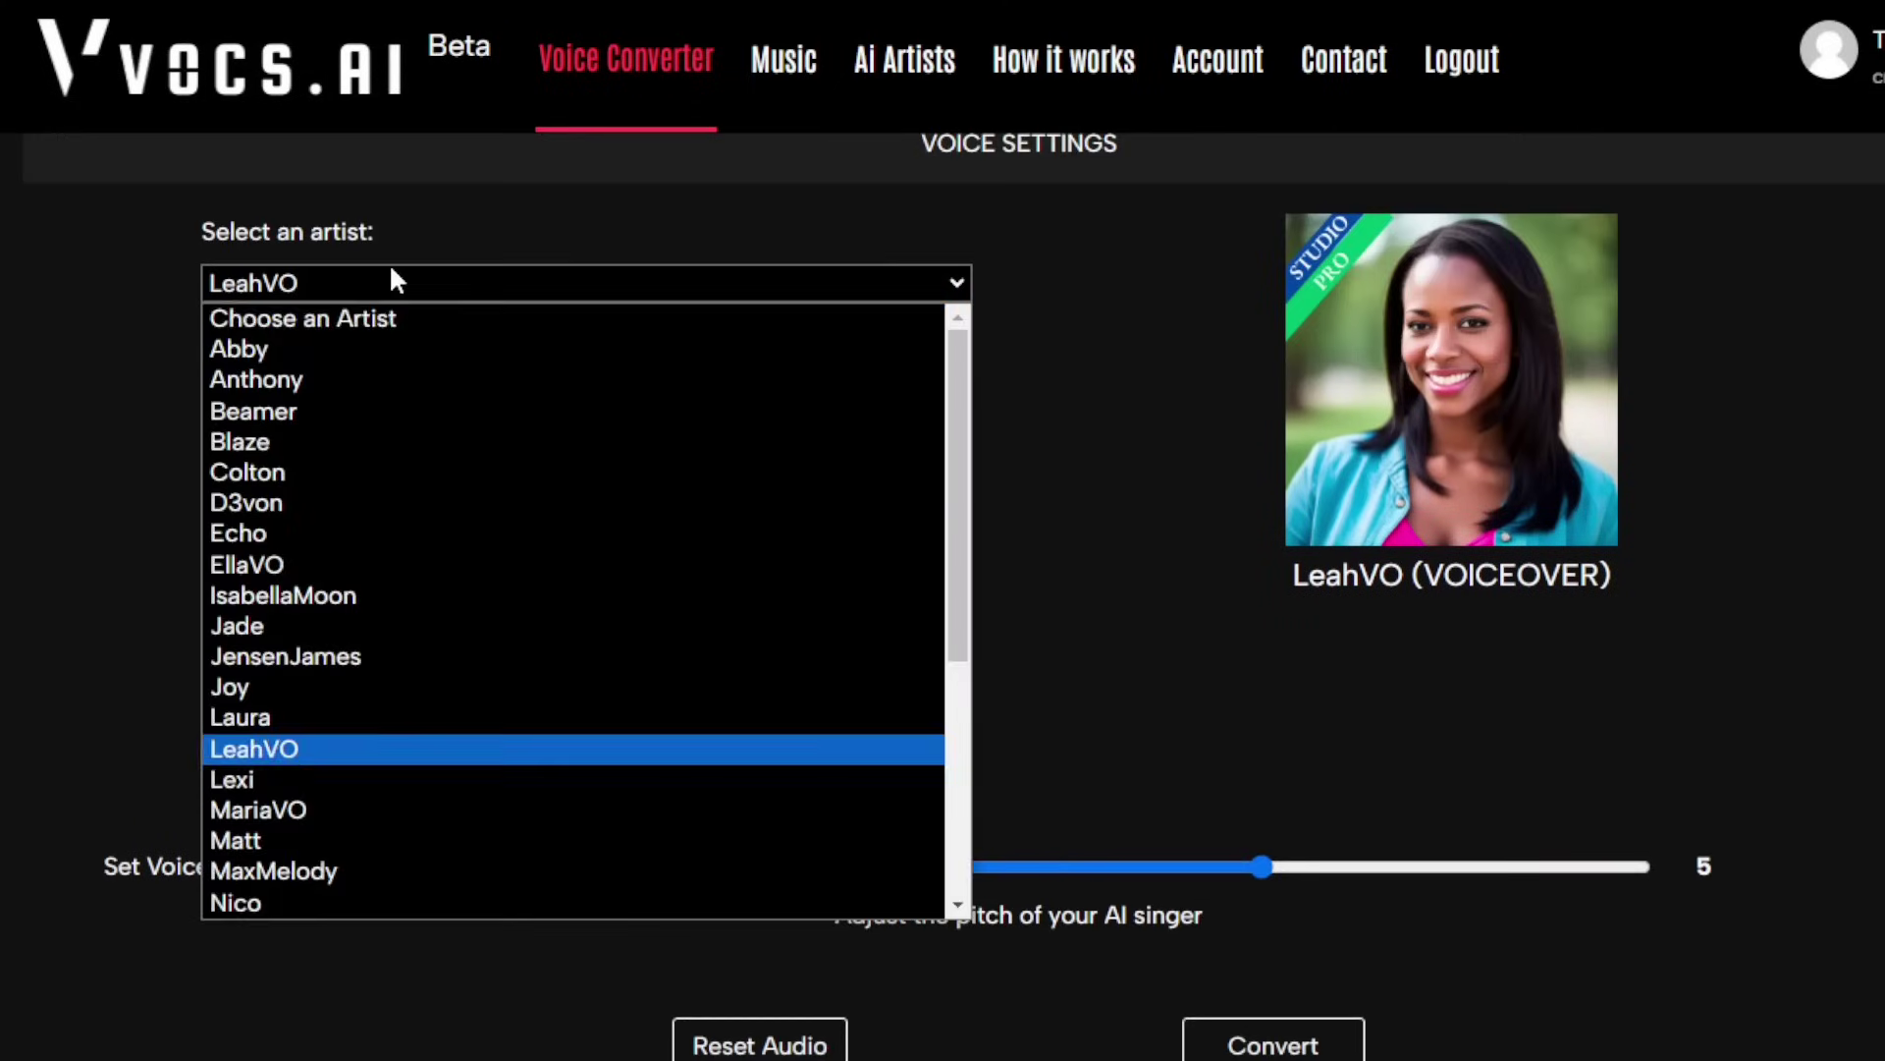
pyautogui.click(295, 809)
pyautogui.scroll(-5, 940, 738)
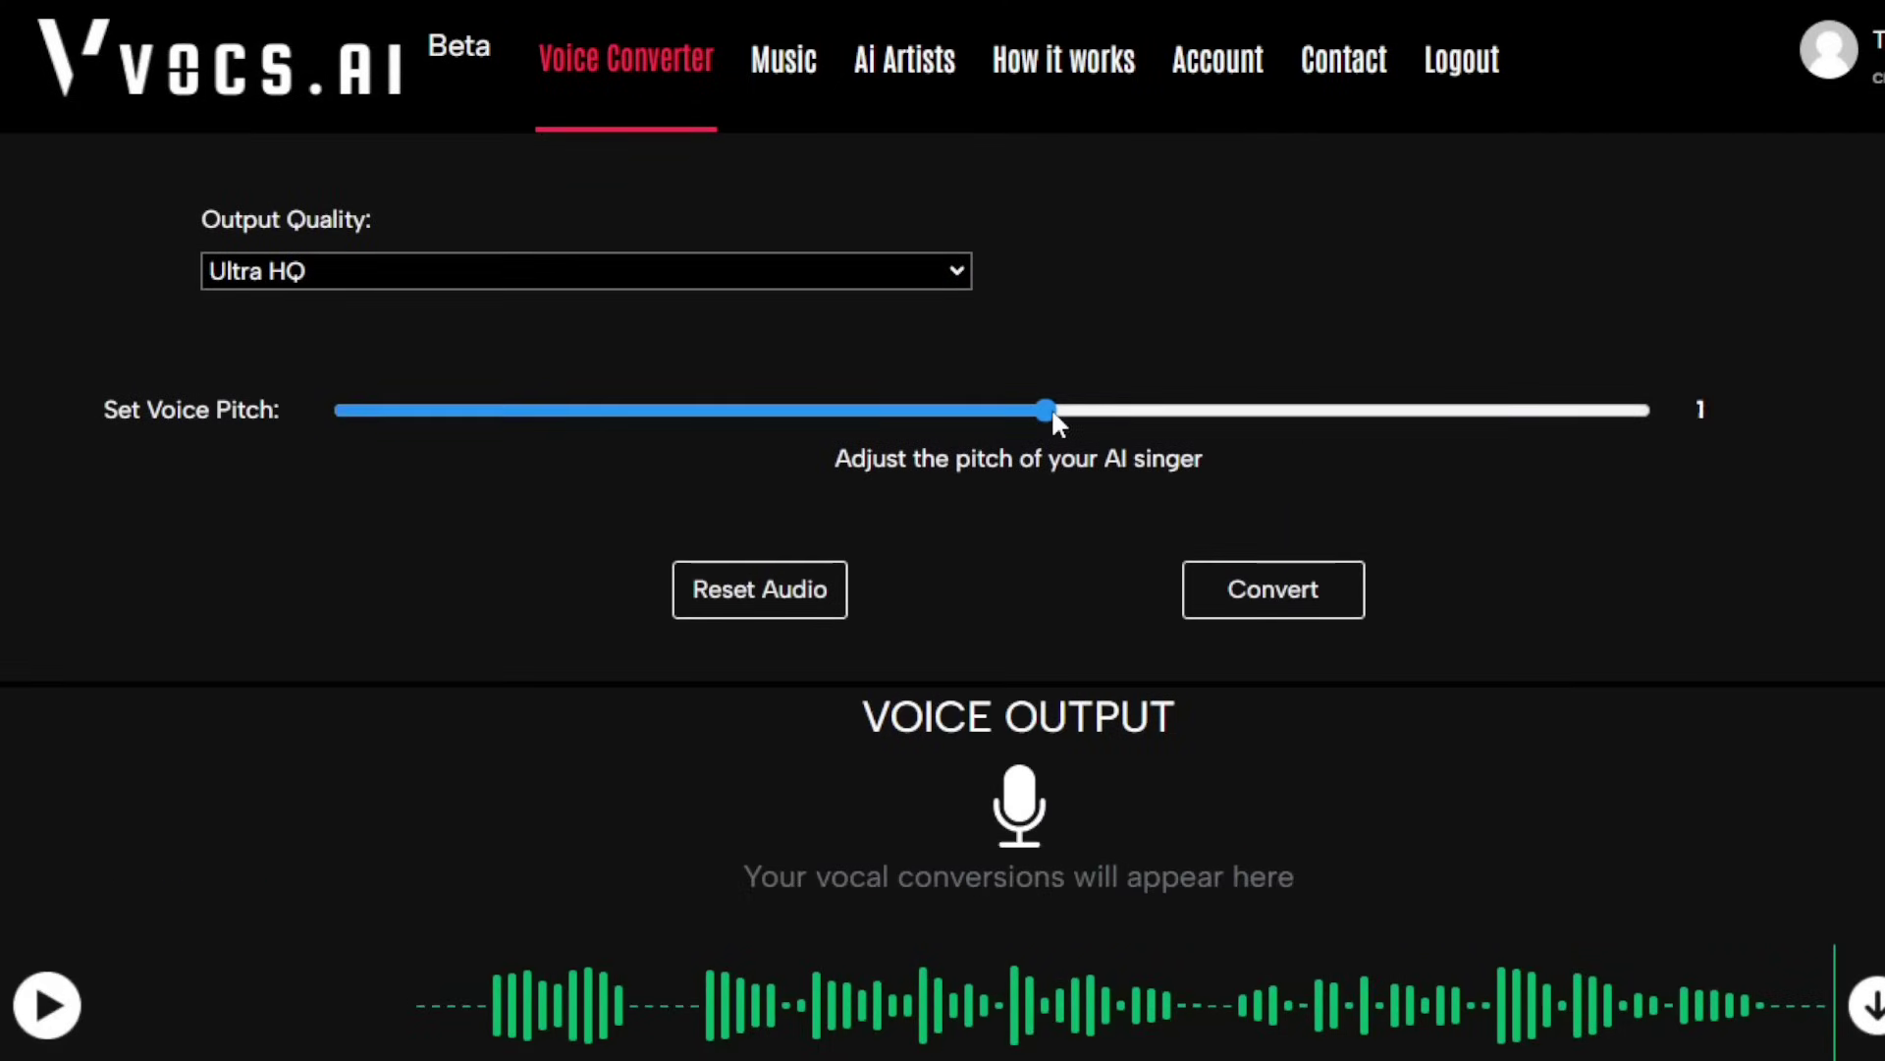
# - Convert the vocal with the MariaVO voice and play the output
pyautogui.click(1241, 599)
pyautogui.scroll(-3, 1241, 633)
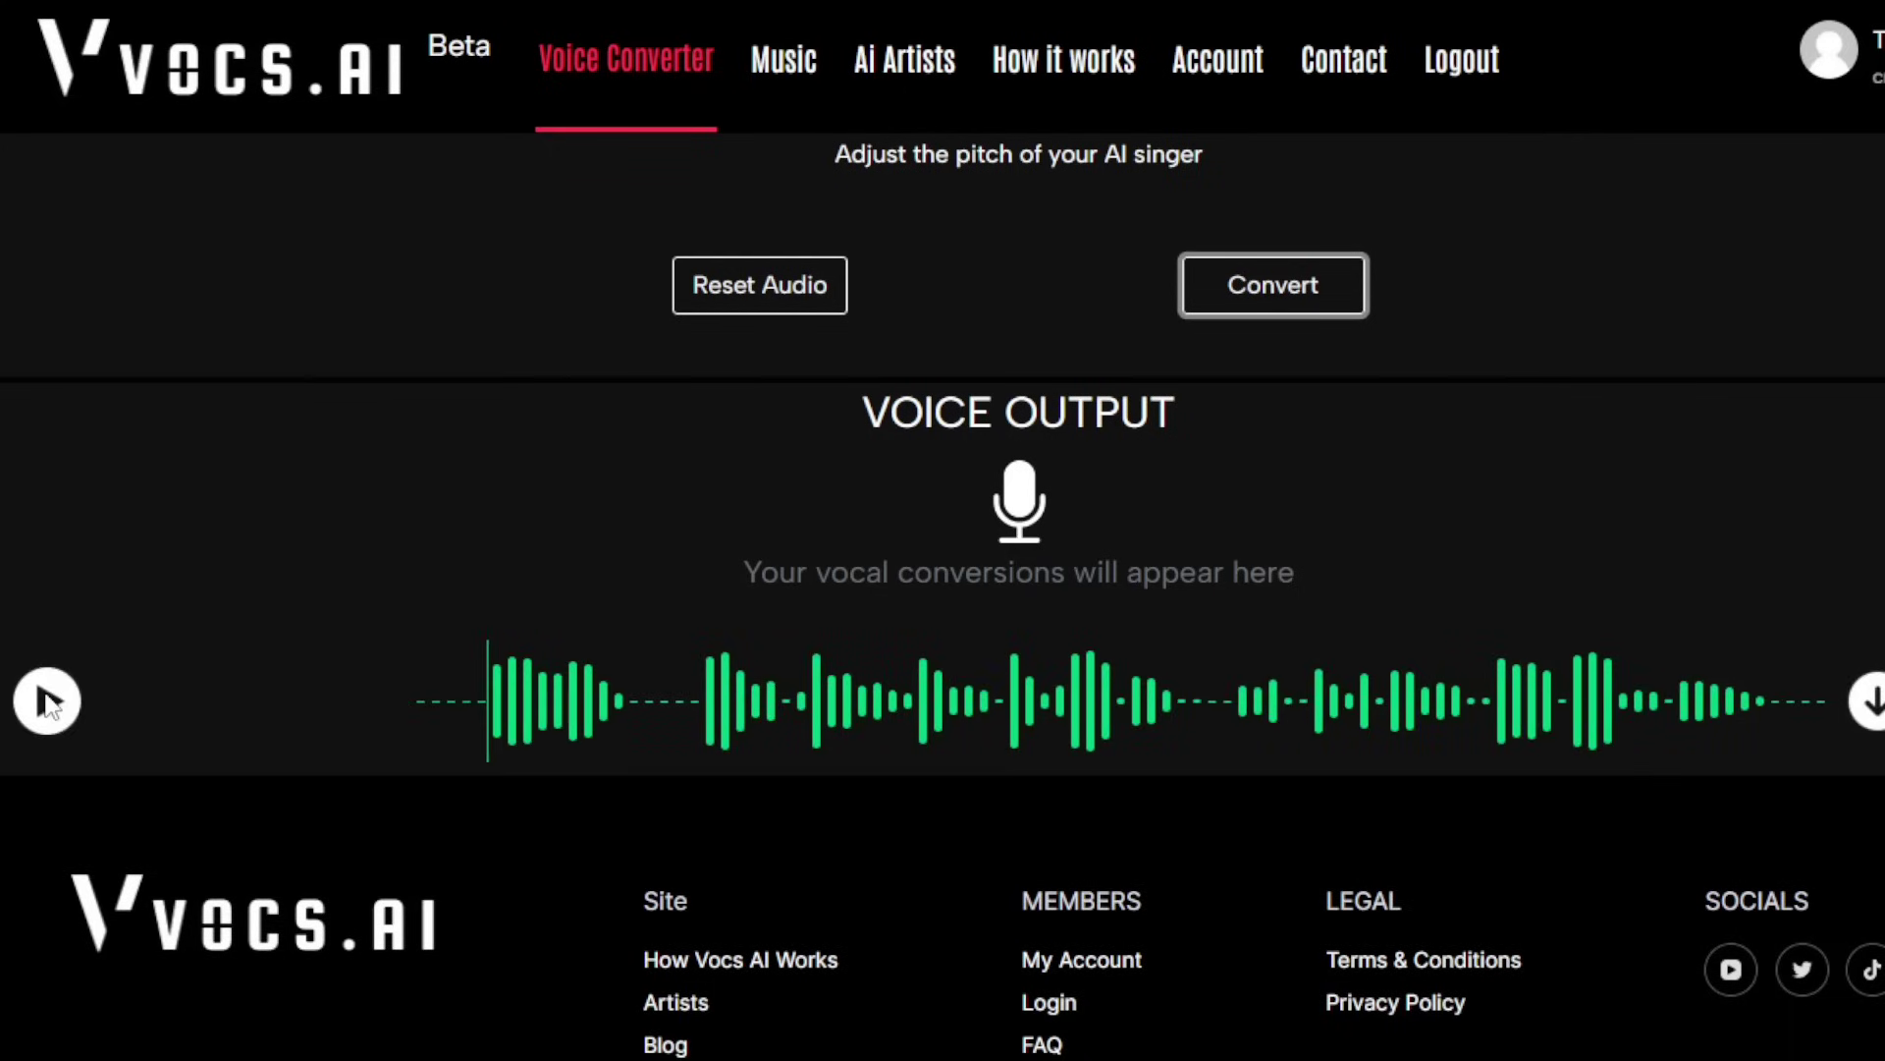
pyautogui.click(46, 699)
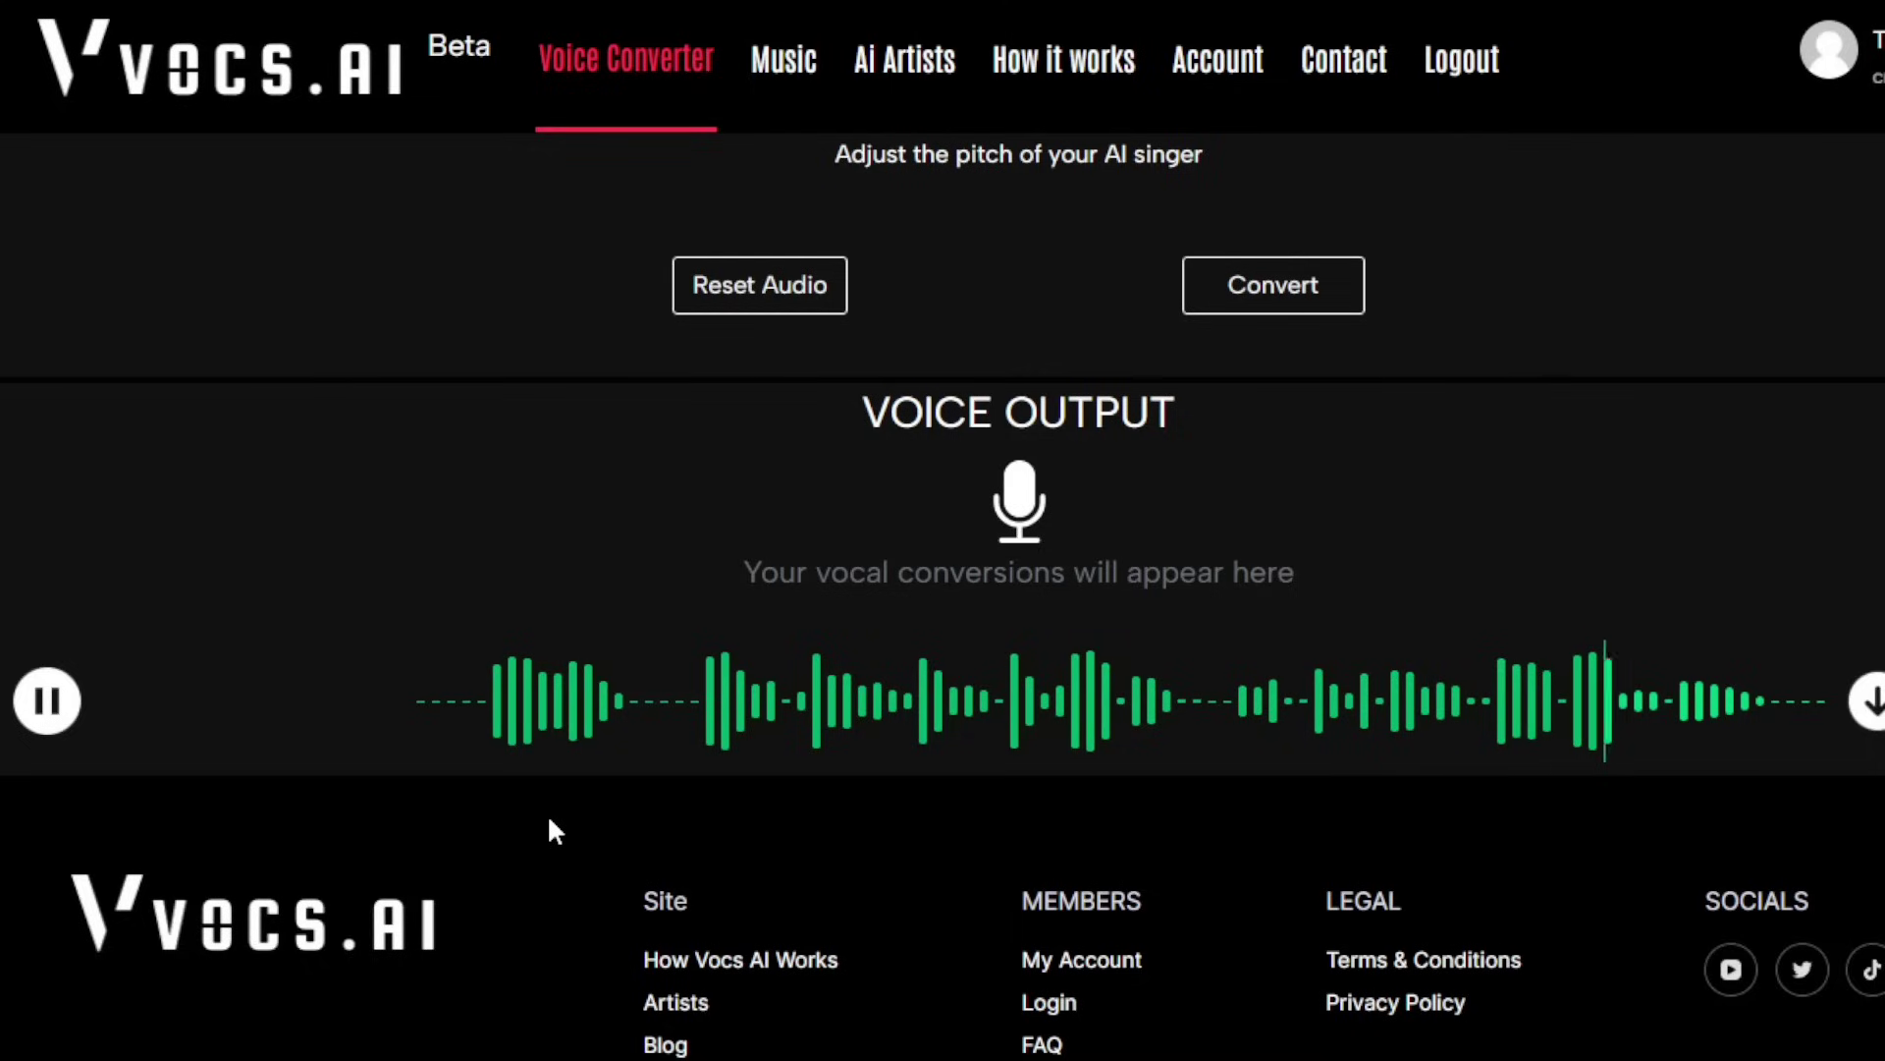
# - Change the artist to IsabellaMoon and set the voice pitch to 4
pyautogui.scroll(9, 548, 820)
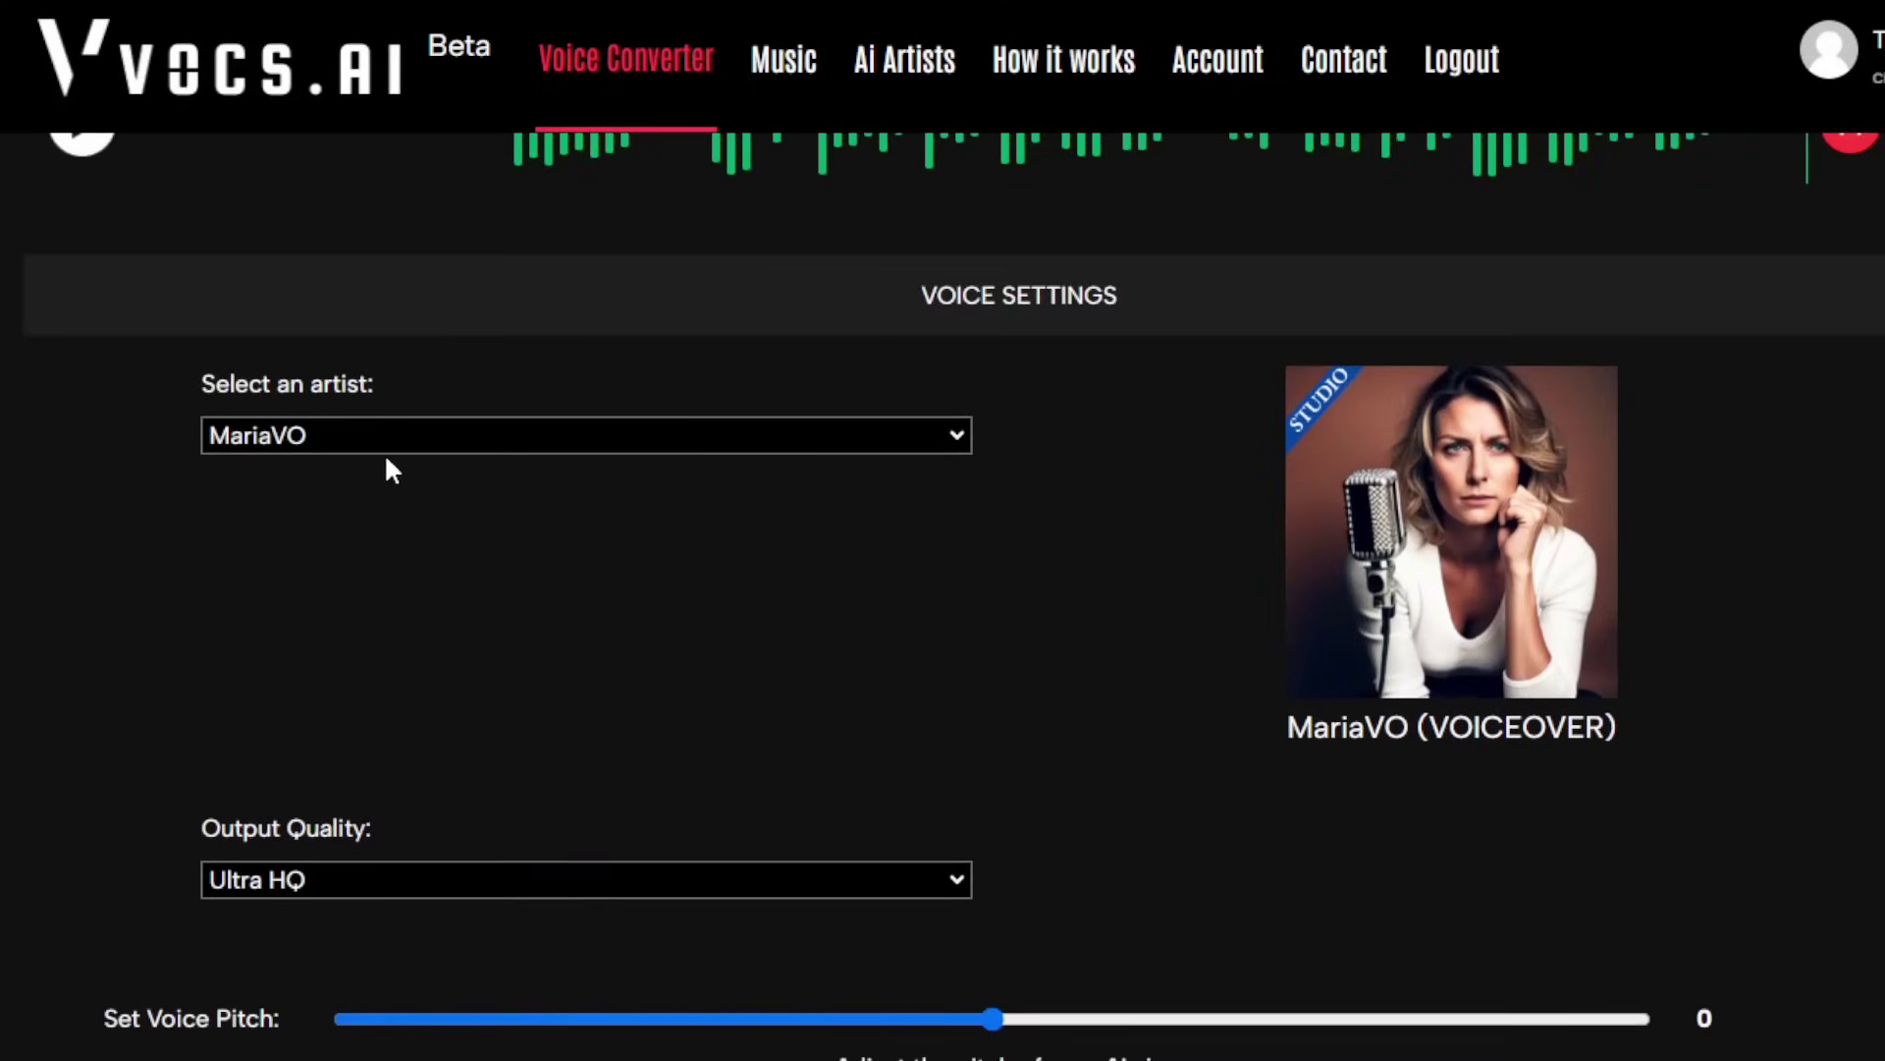
pyautogui.click(339, 442)
pyautogui.click(322, 752)
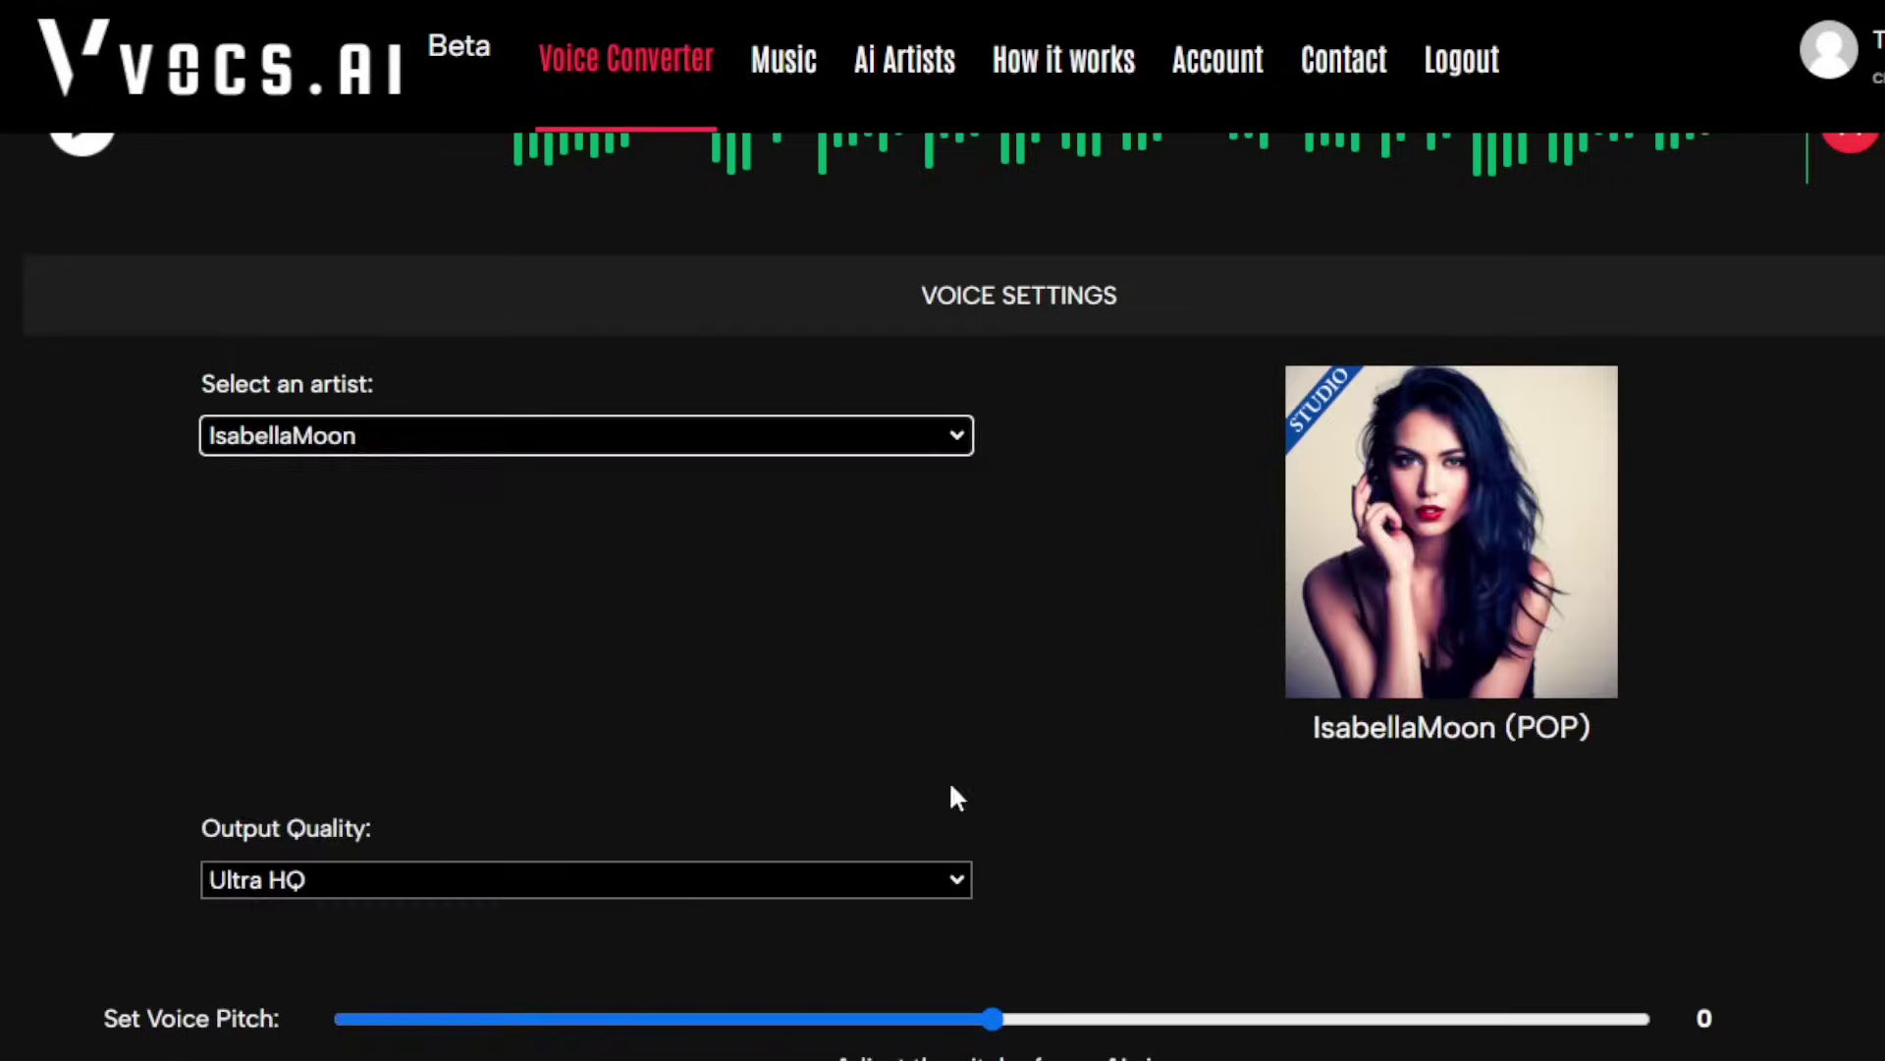
pyautogui.scroll(-3, 671, 785)
pyautogui.moveTo(989, 724); pyautogui.dragTo(1026, 719)
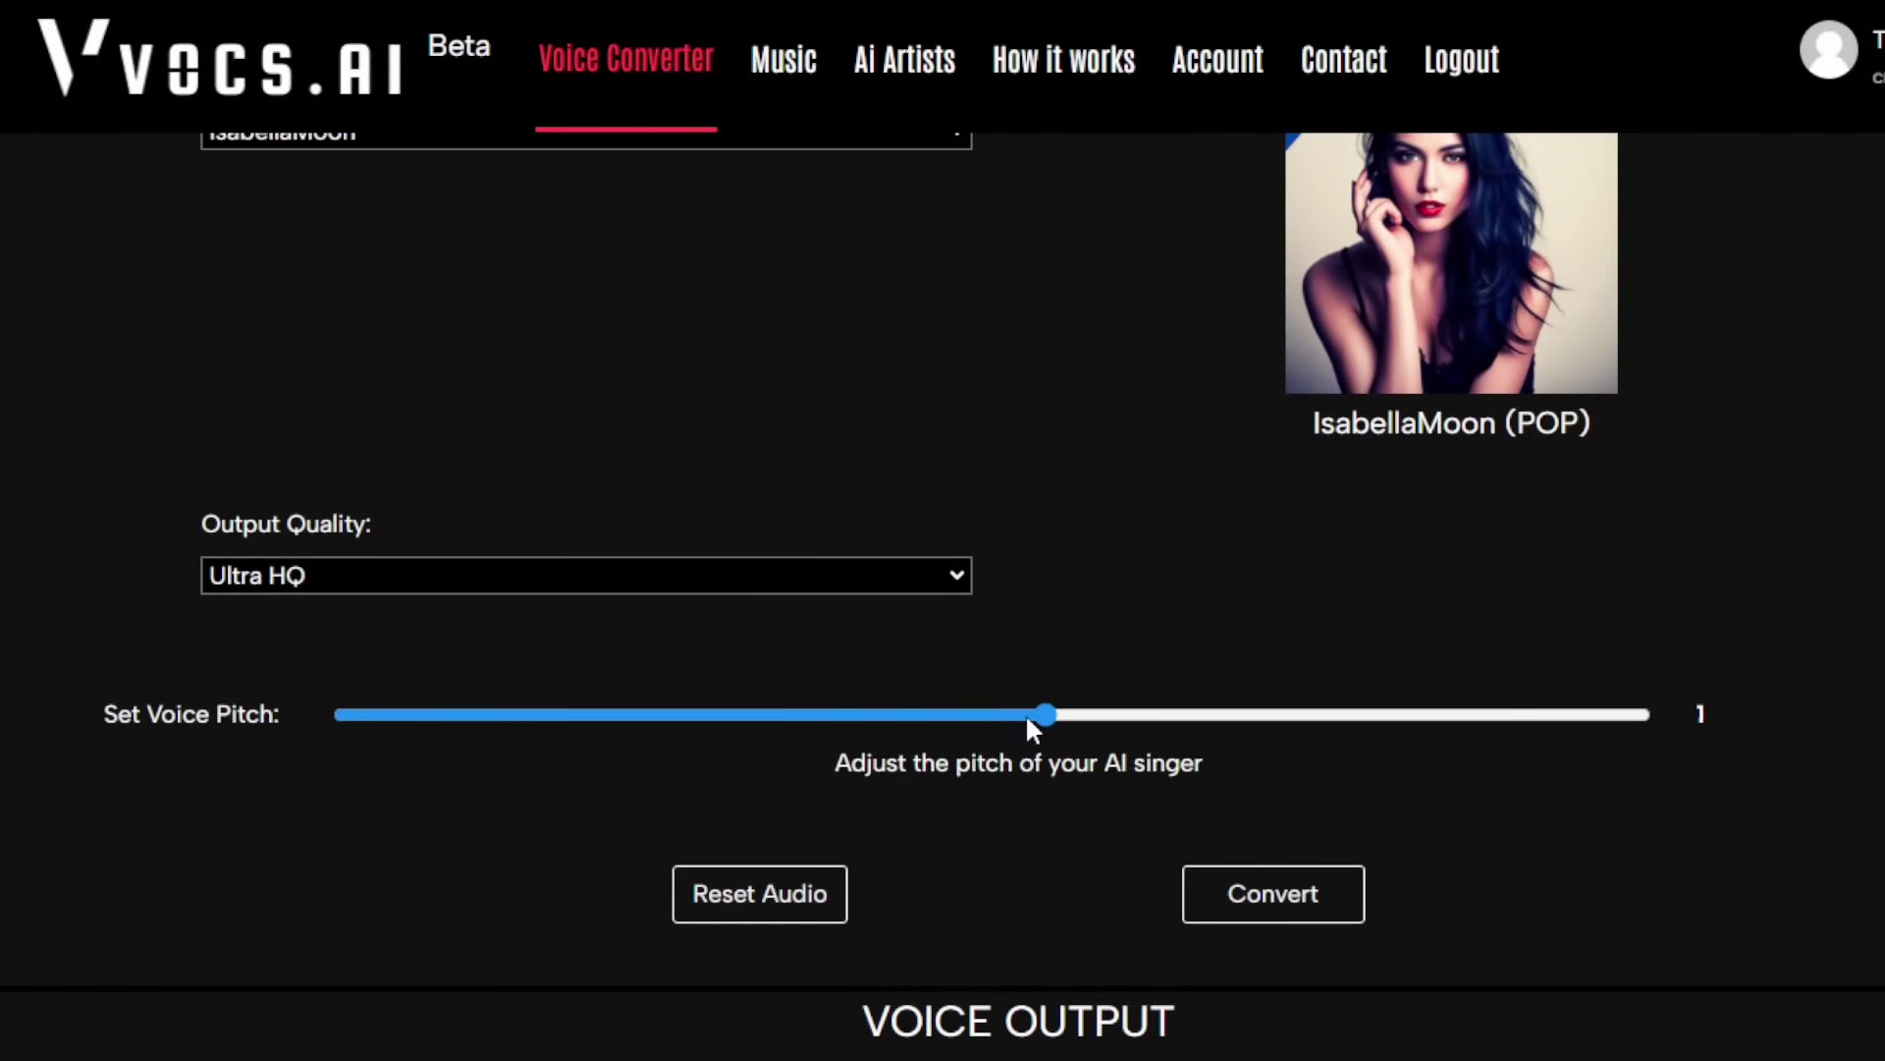
# - Convert the vocal with the IsabellaMoon voice and play the output
pyautogui.click(1267, 892)
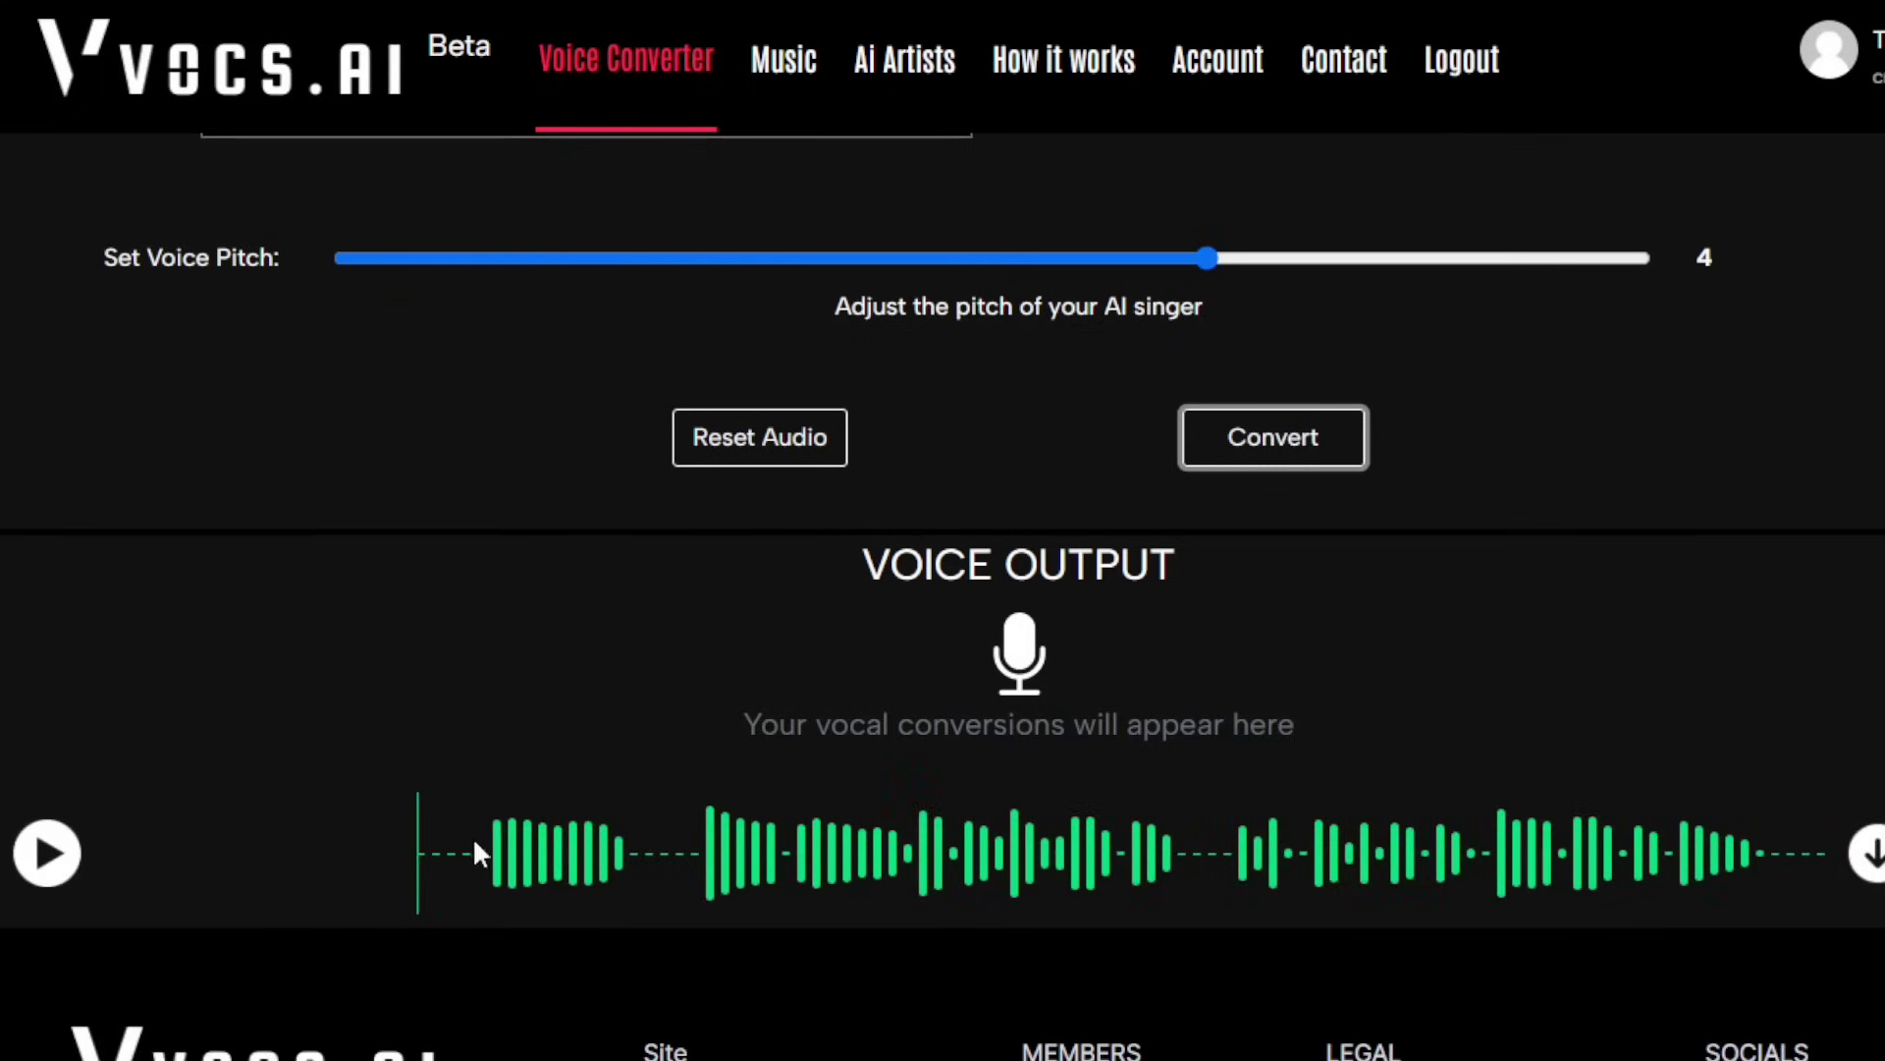
pyautogui.click(147, 869)
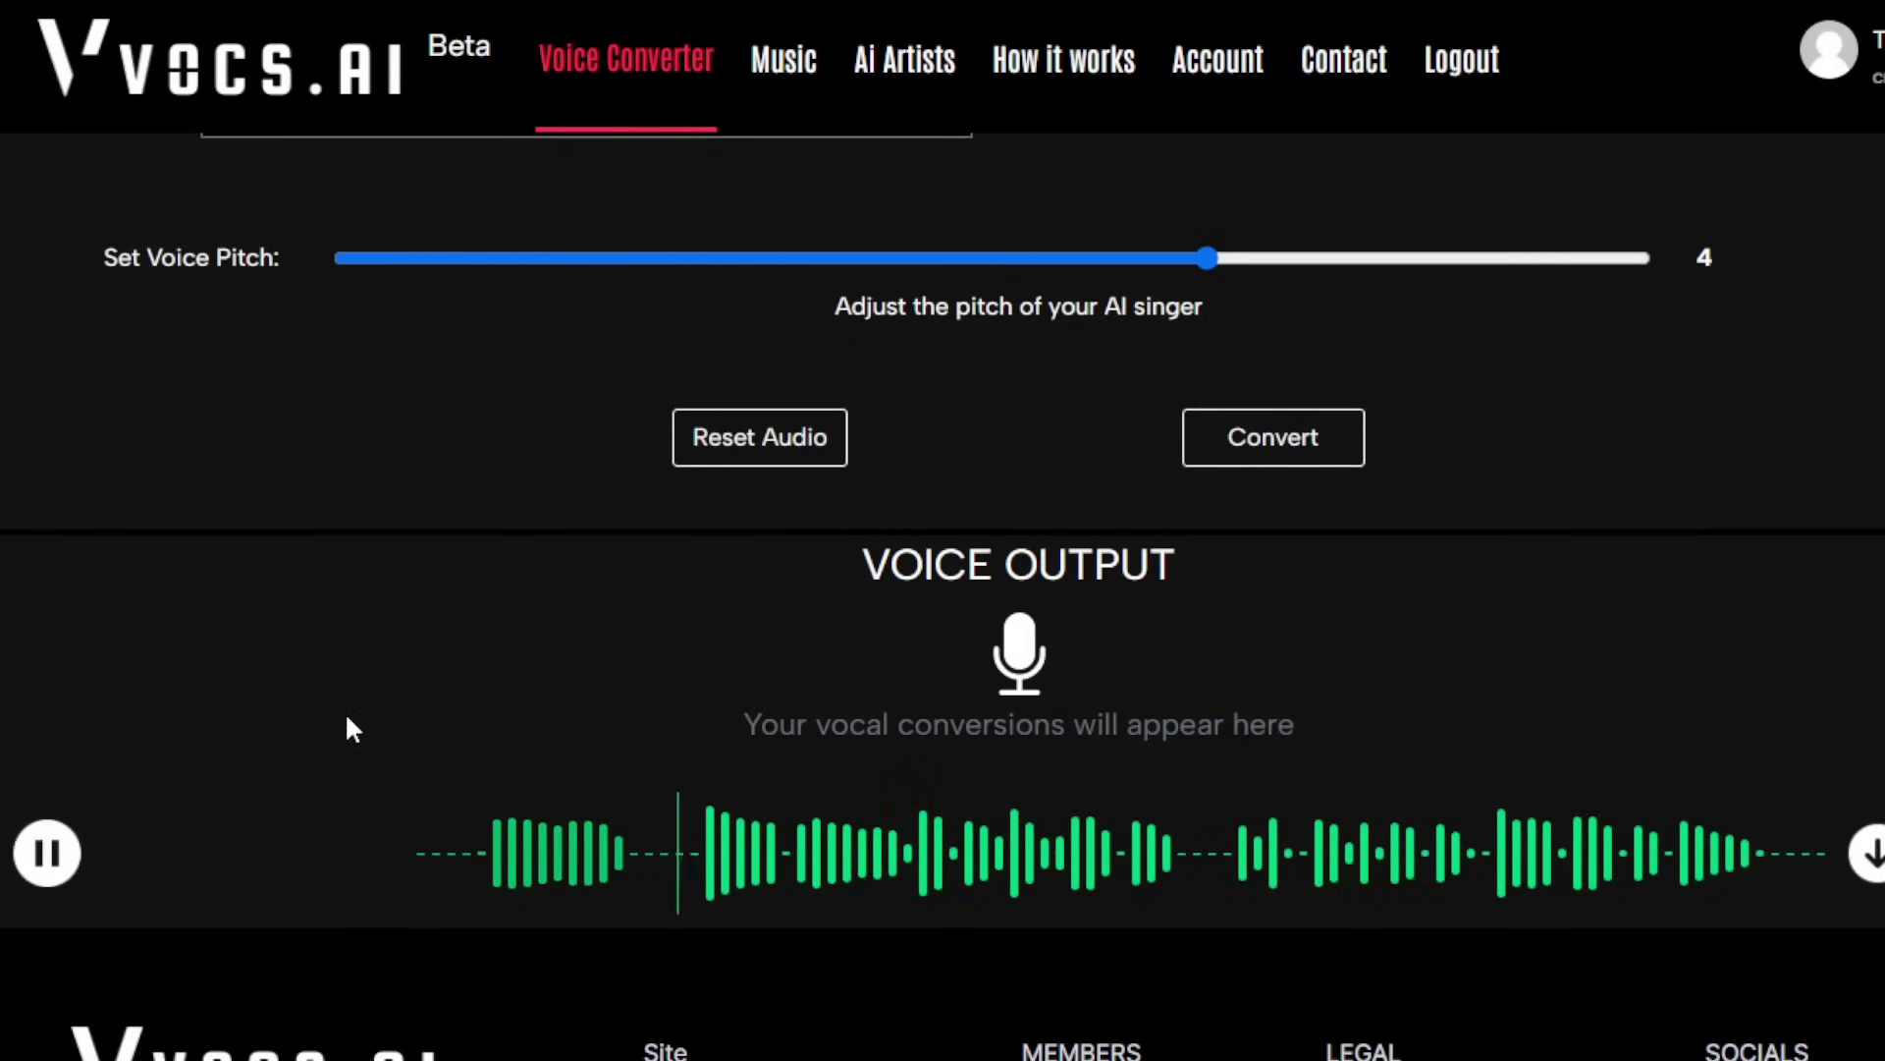
pyautogui.scroll(2, 345, 711)
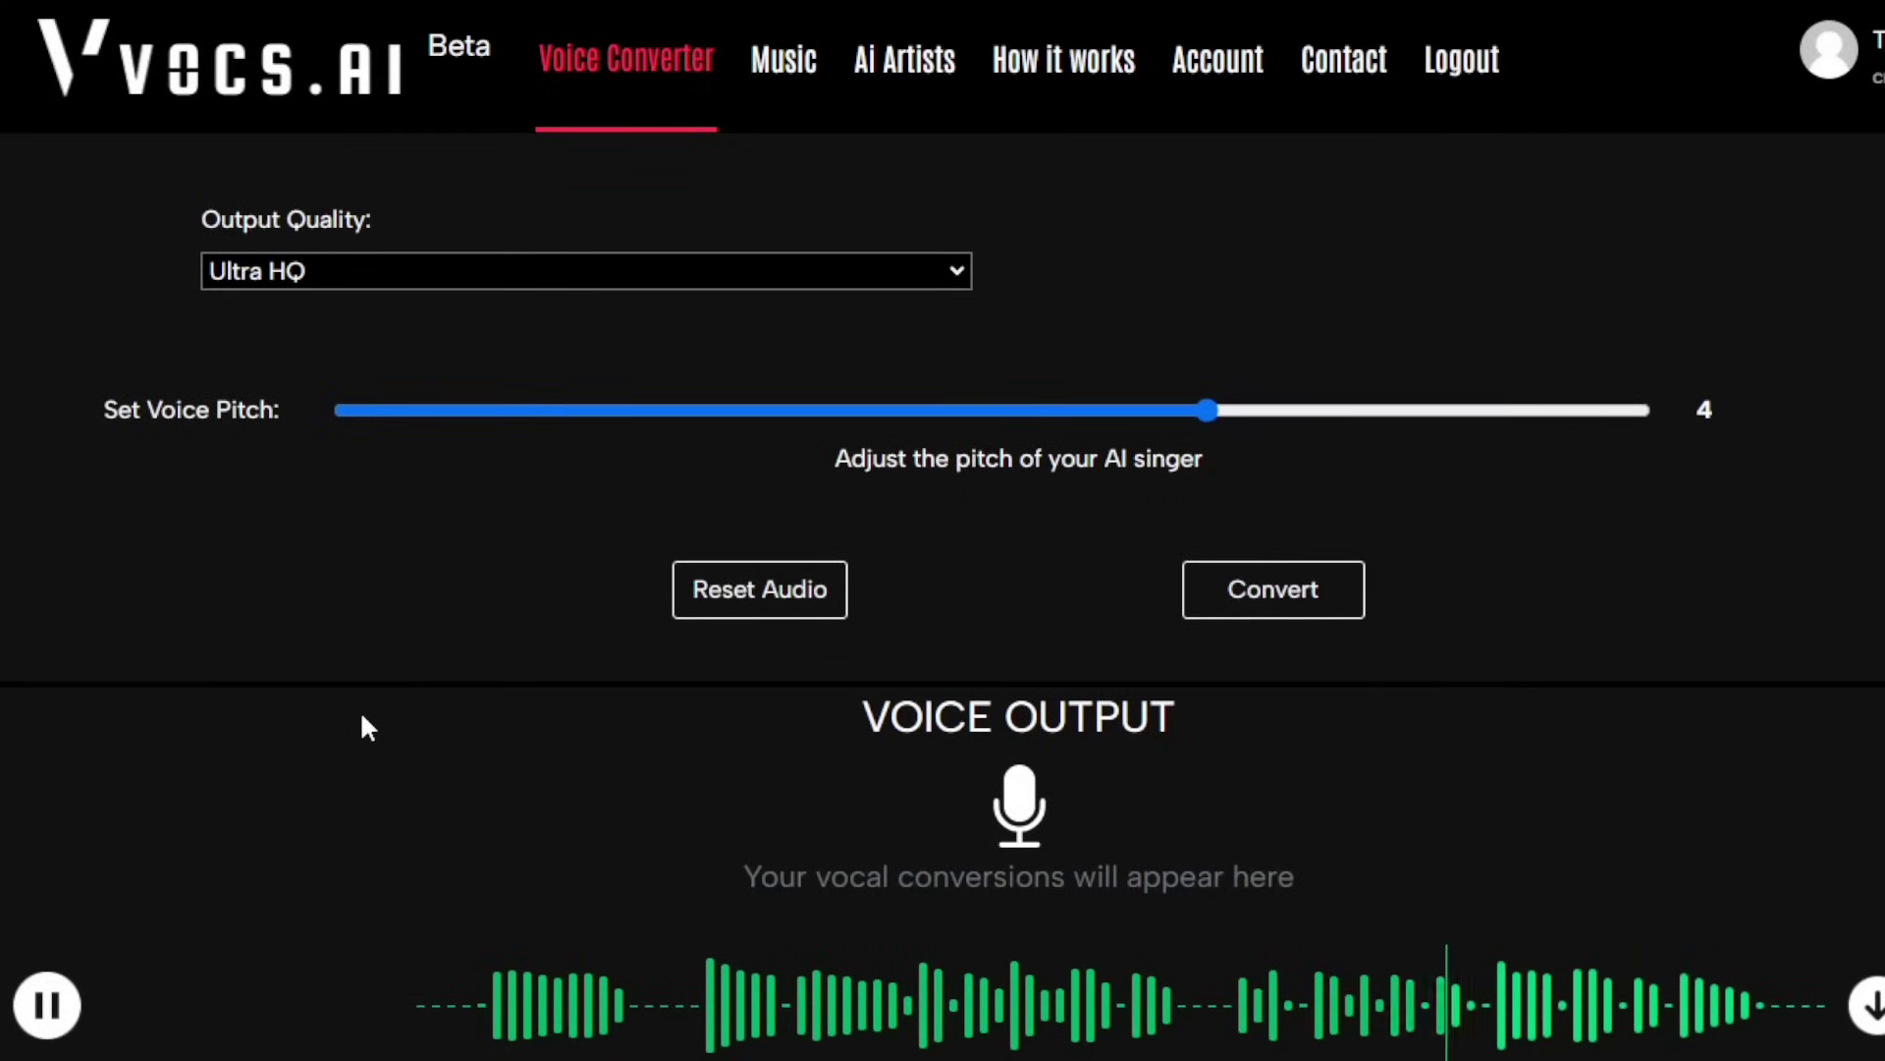
# - Change the artist to Jade and set the voice pitch to 3
pyautogui.scroll(5, 359, 710)
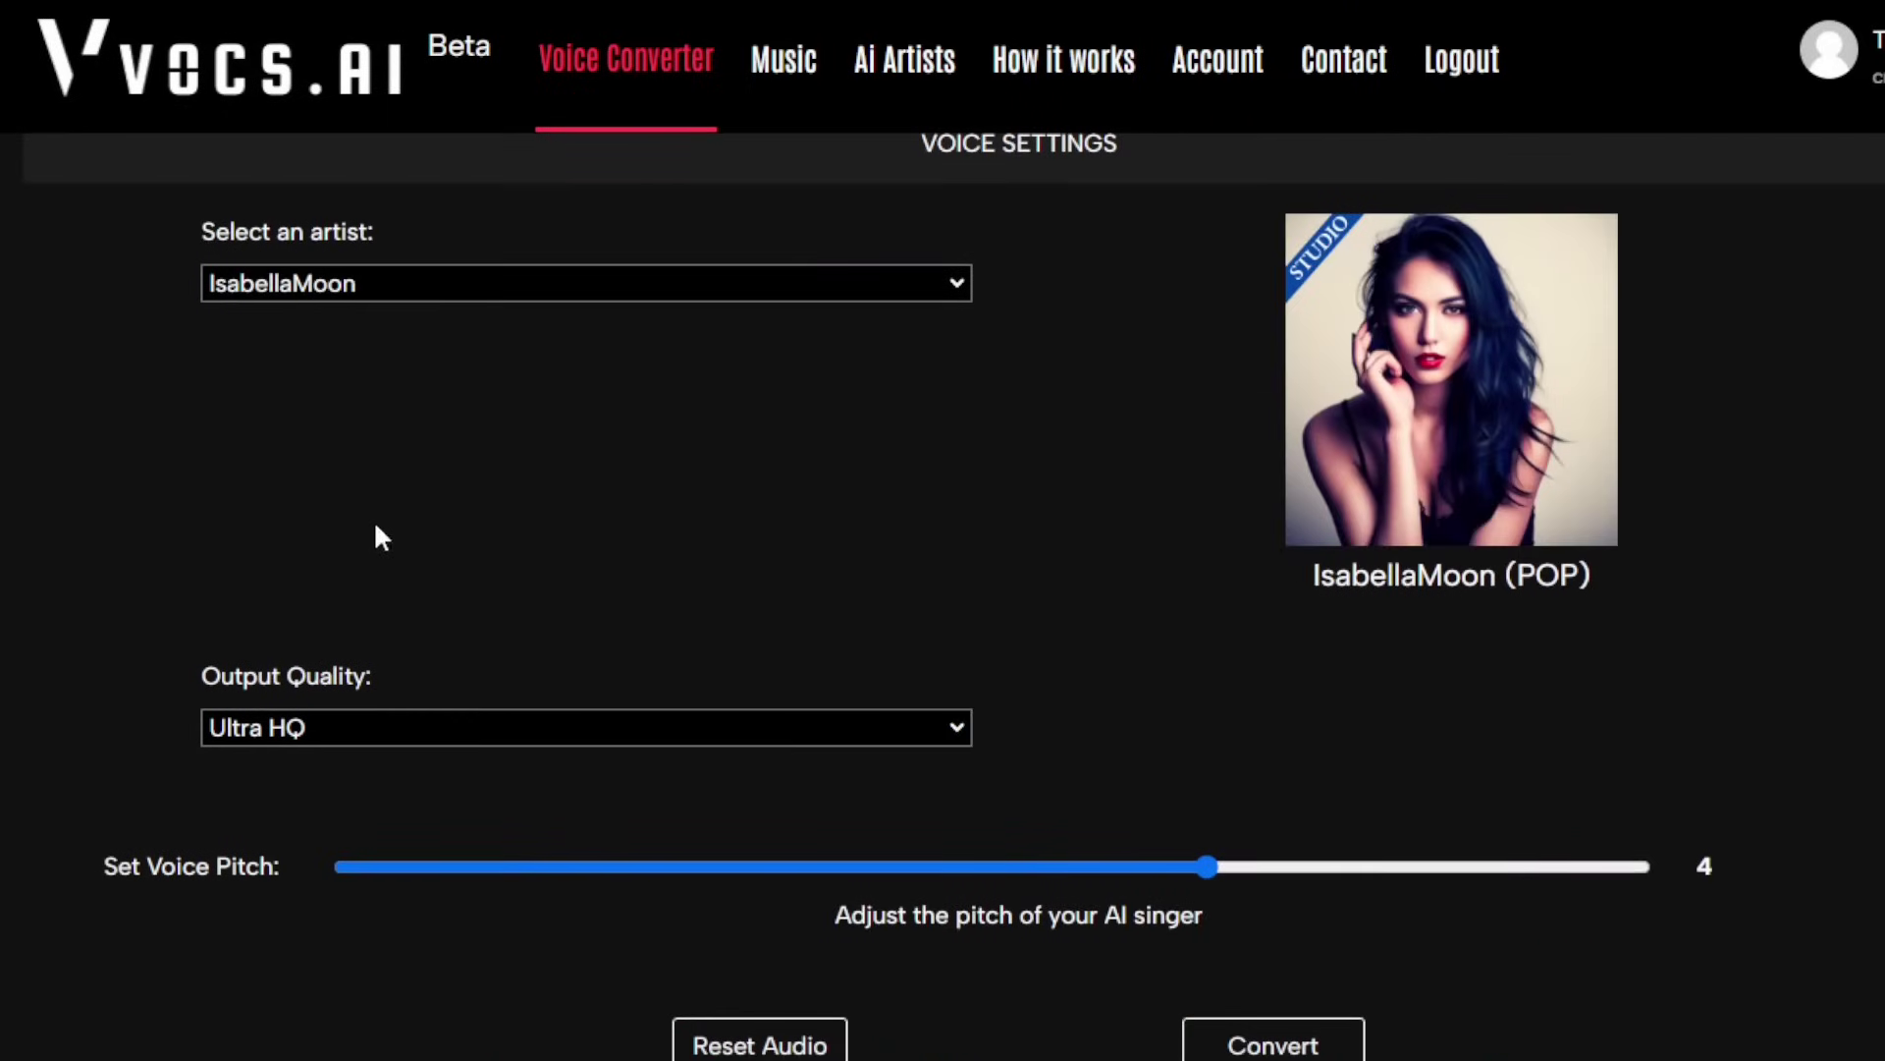
pyautogui.click(385, 280)
pyautogui.click(295, 626)
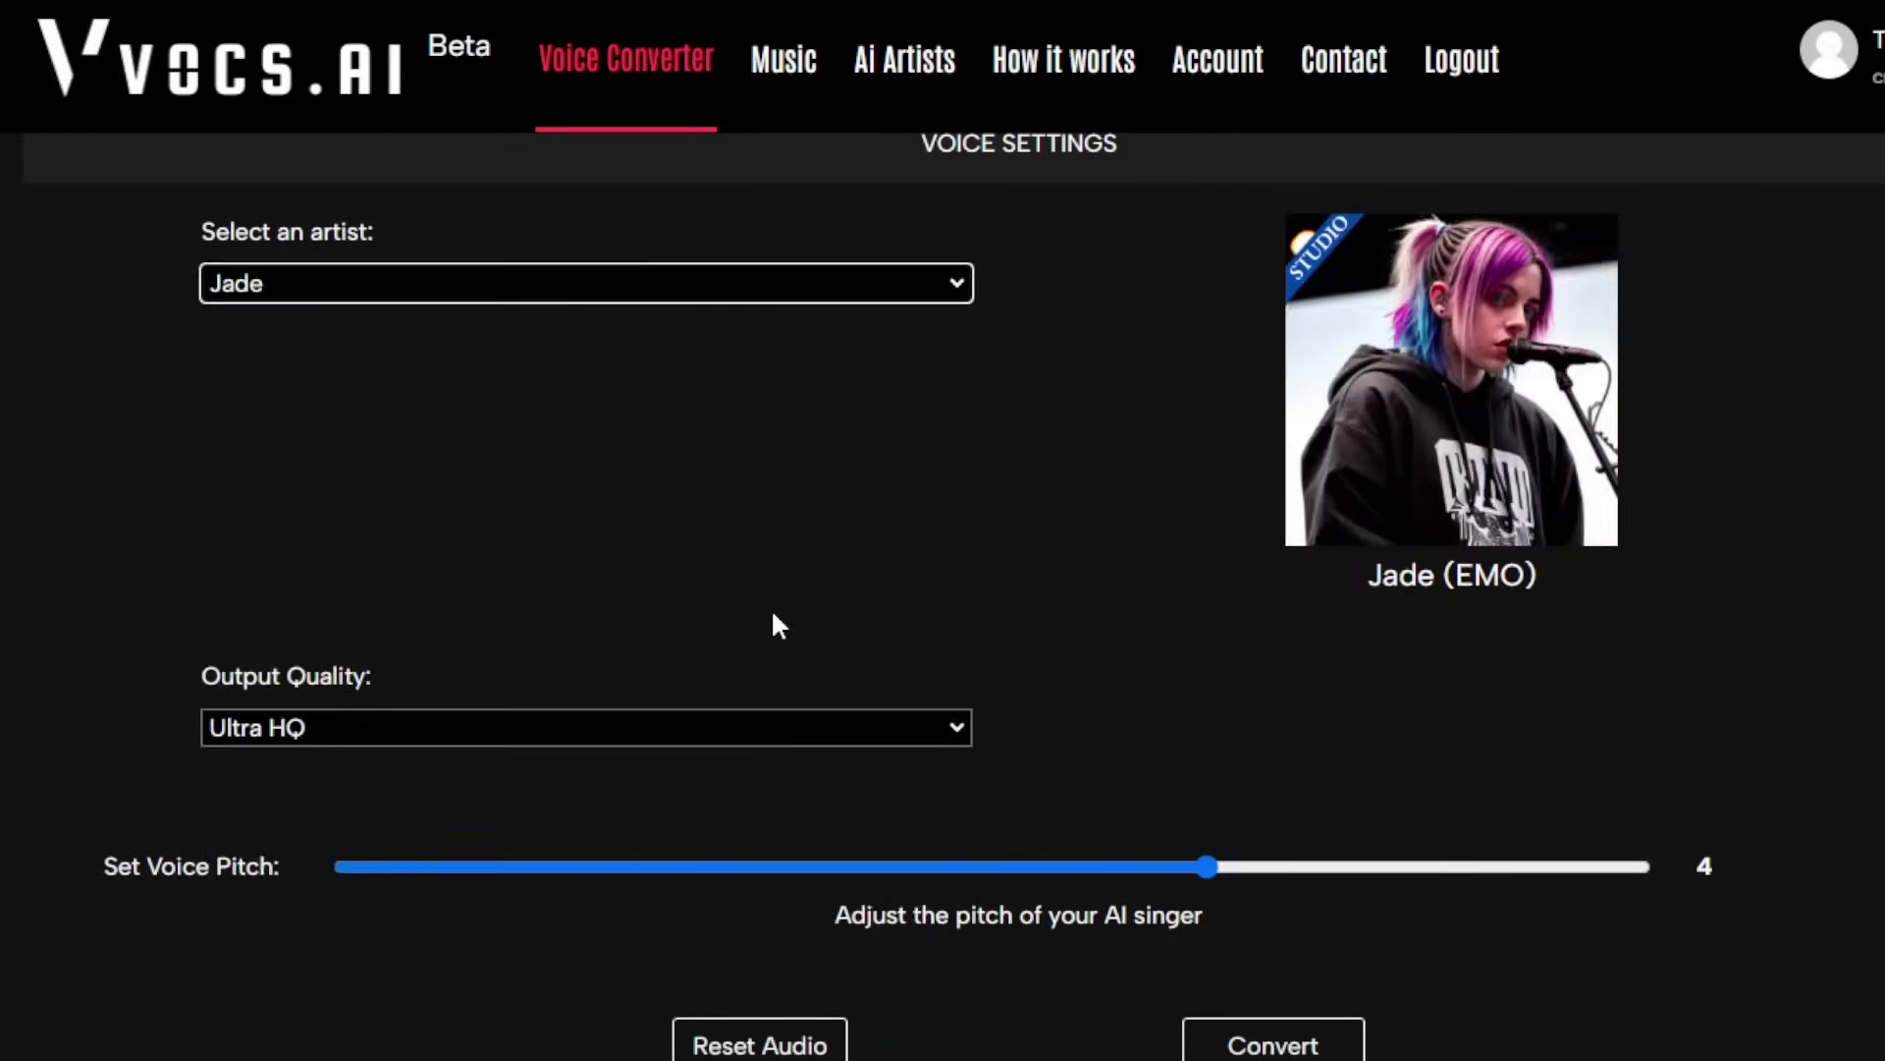
pyautogui.scroll(-3, 834, 629)
pyautogui.moveTo(1218, 562); pyautogui.dragTo(1156, 563)
# - Convert the vocal with the Jade voice and play the output
pyautogui.click(1245, 761)
pyautogui.scroll(-5, 757, 815)
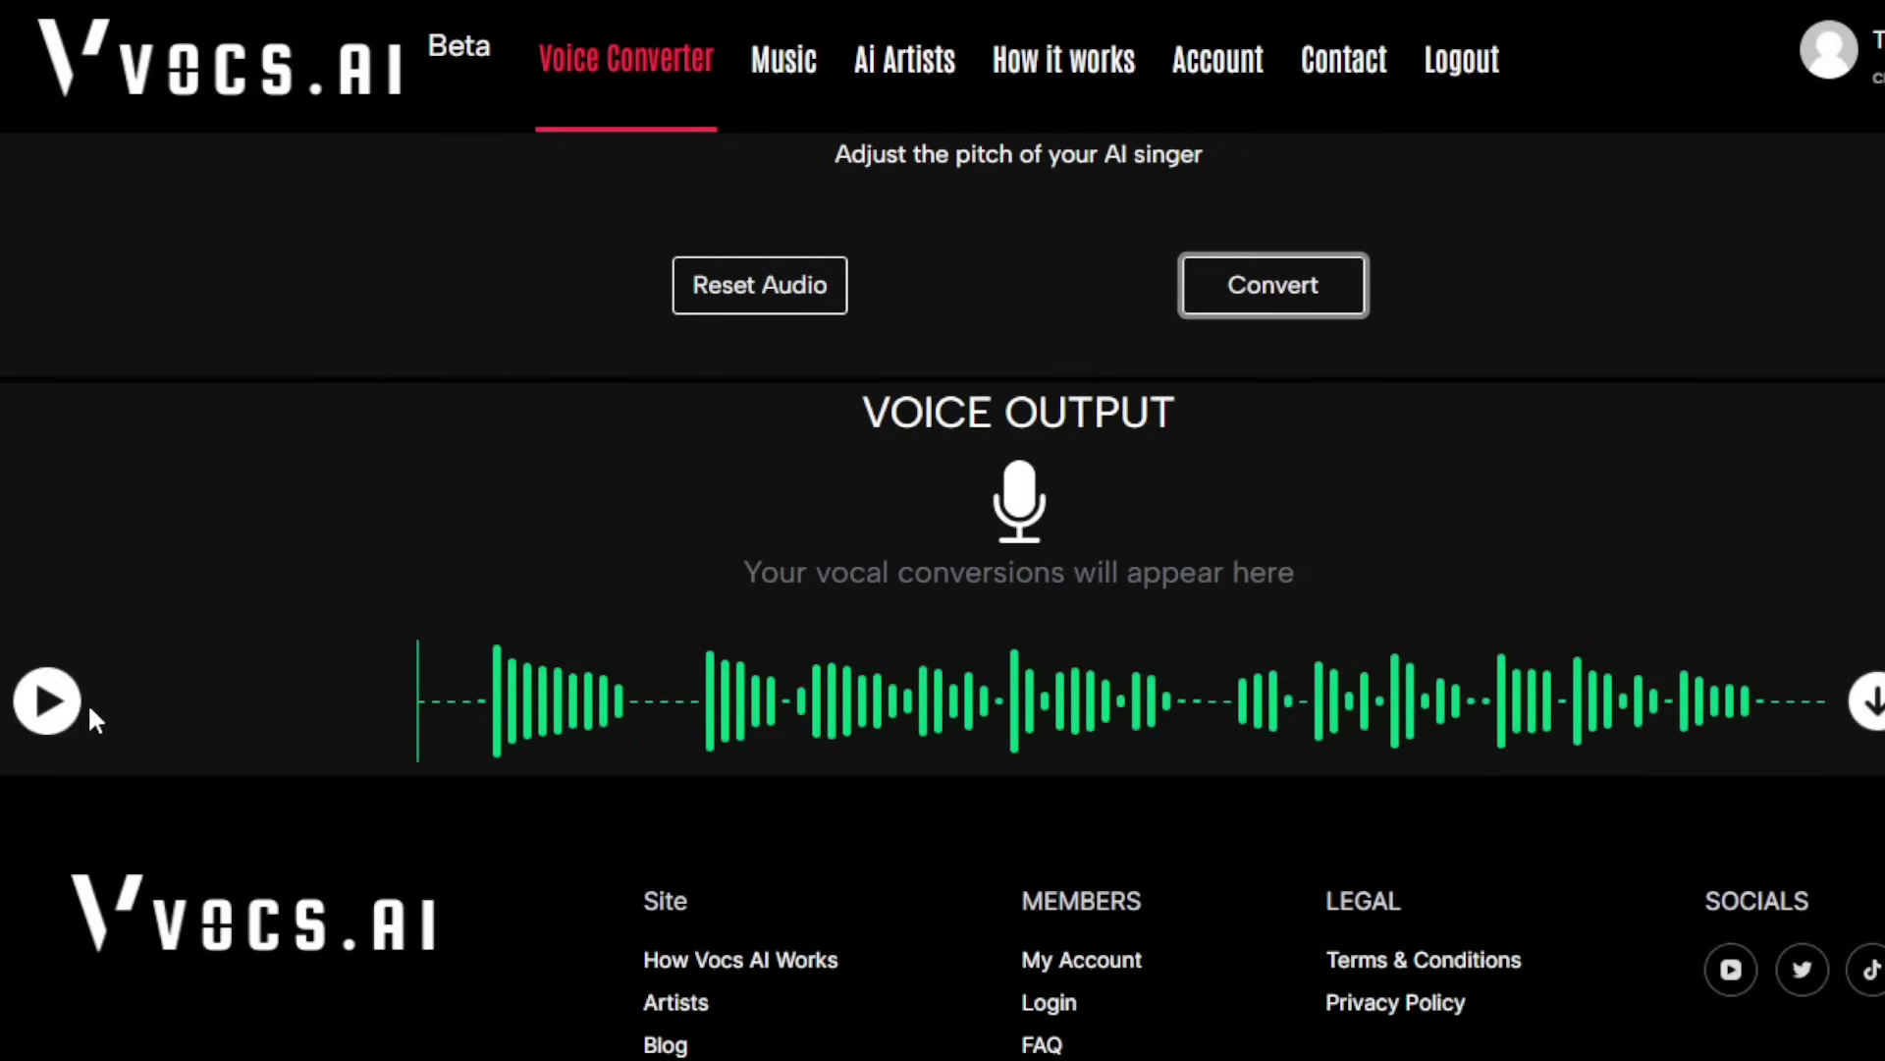
pyautogui.click(47, 700)
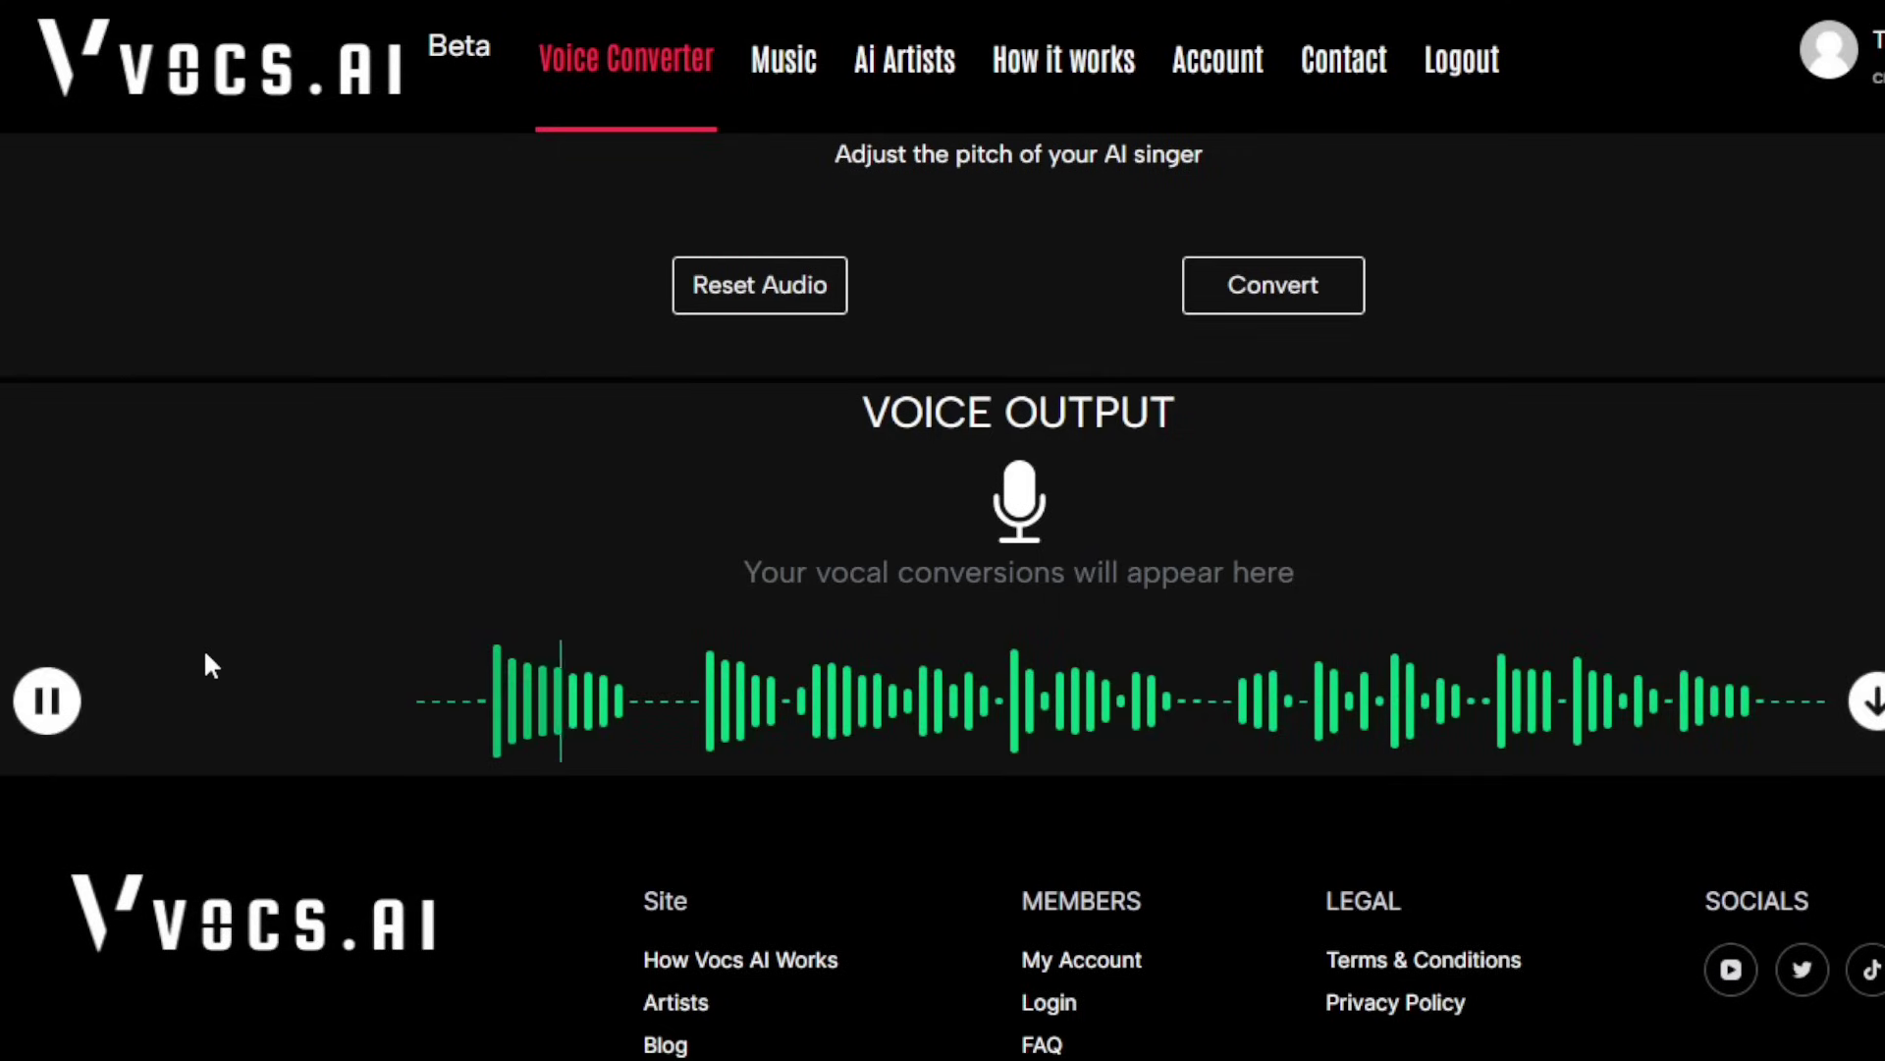
pyautogui.scroll(3, 291, 648)
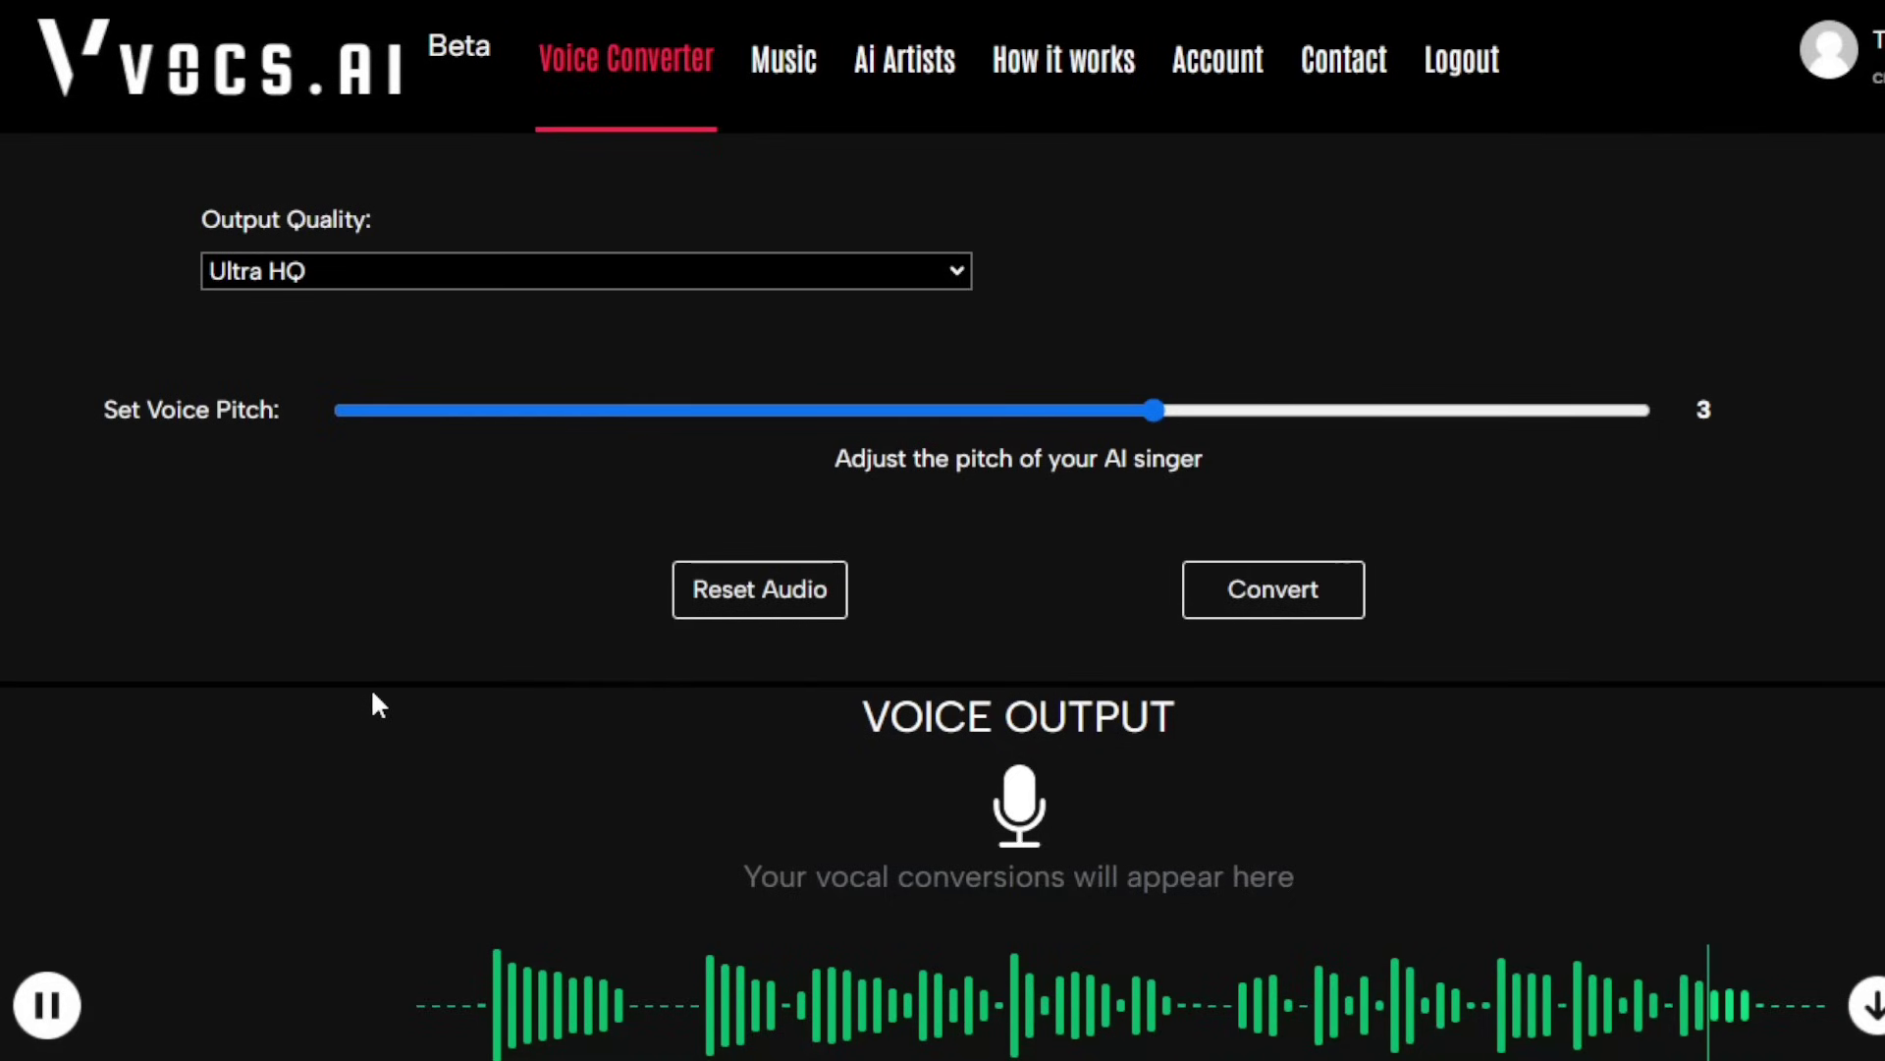
# - Change the artist to SadieChildVO and set the voice pitch to 5
pyautogui.scroll(5, 374, 693)
pyautogui.click(349, 287)
pyautogui.scroll(-5, 315, 687)
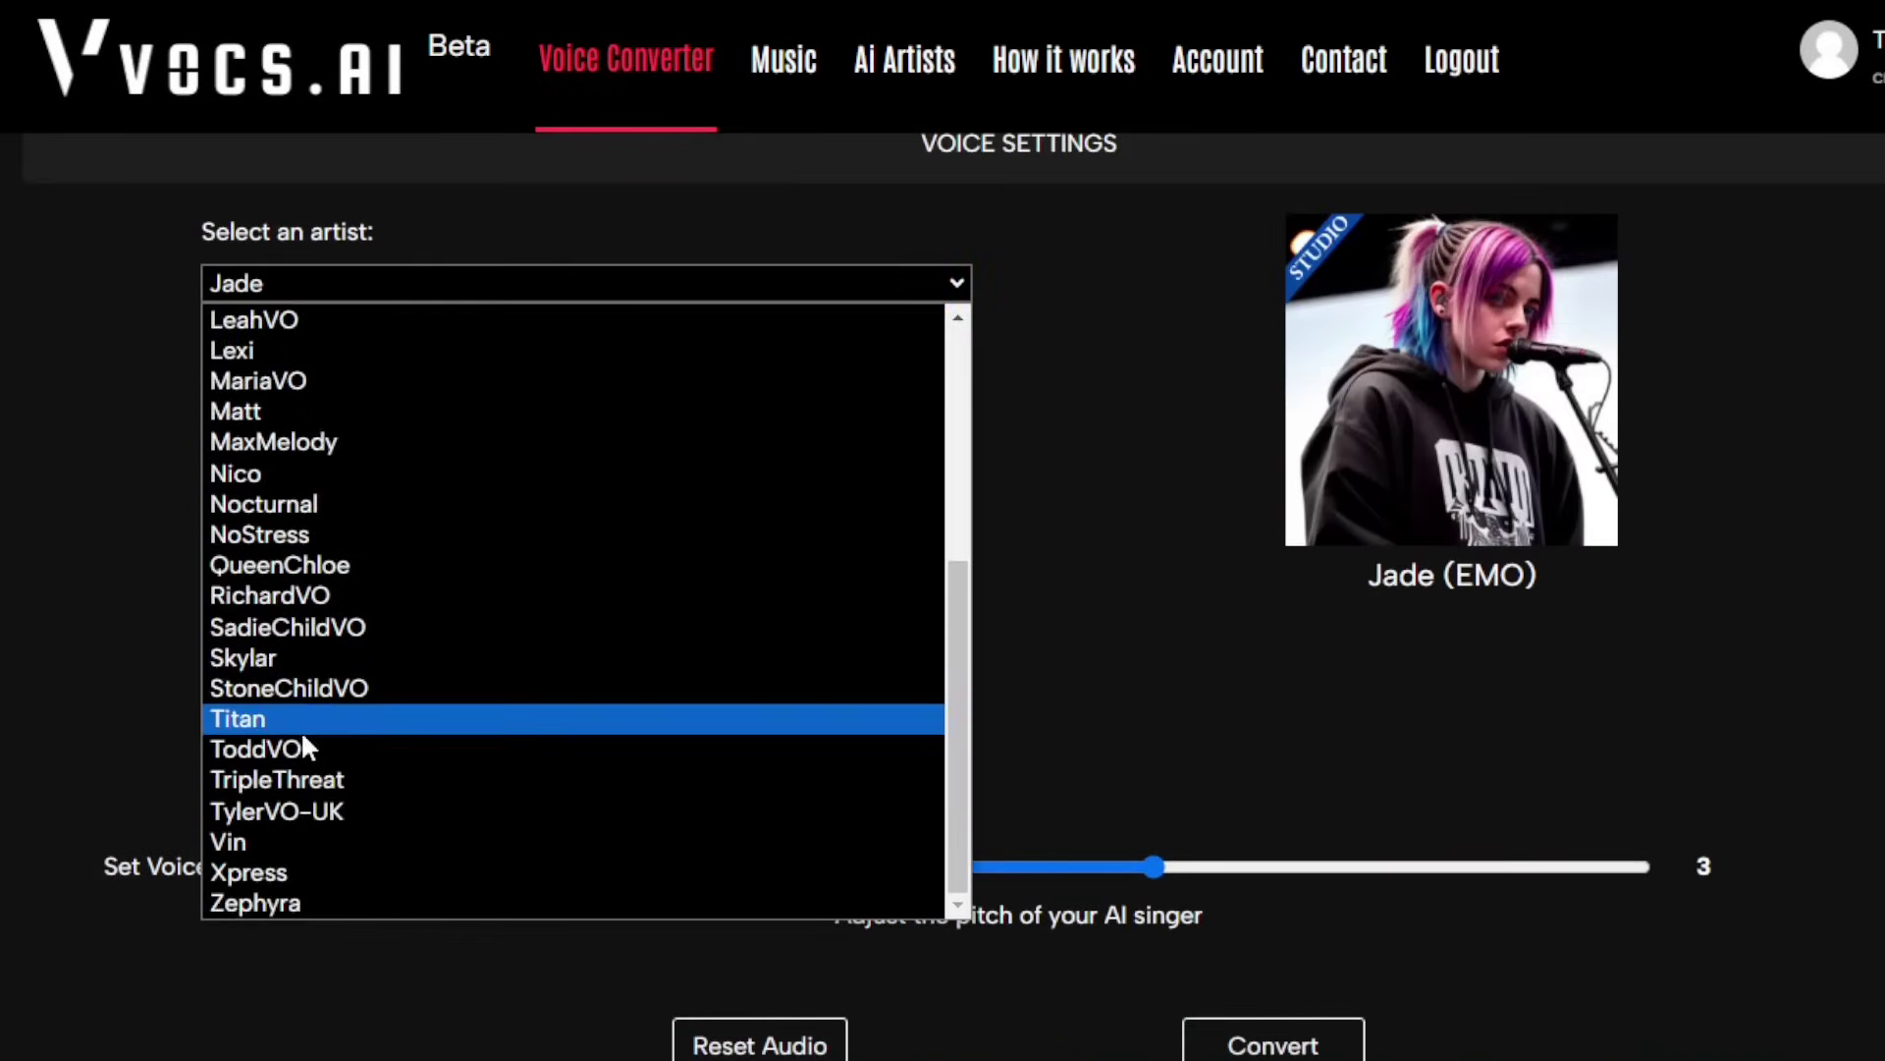
pyautogui.click(284, 626)
pyautogui.scroll(-3, 1029, 591)
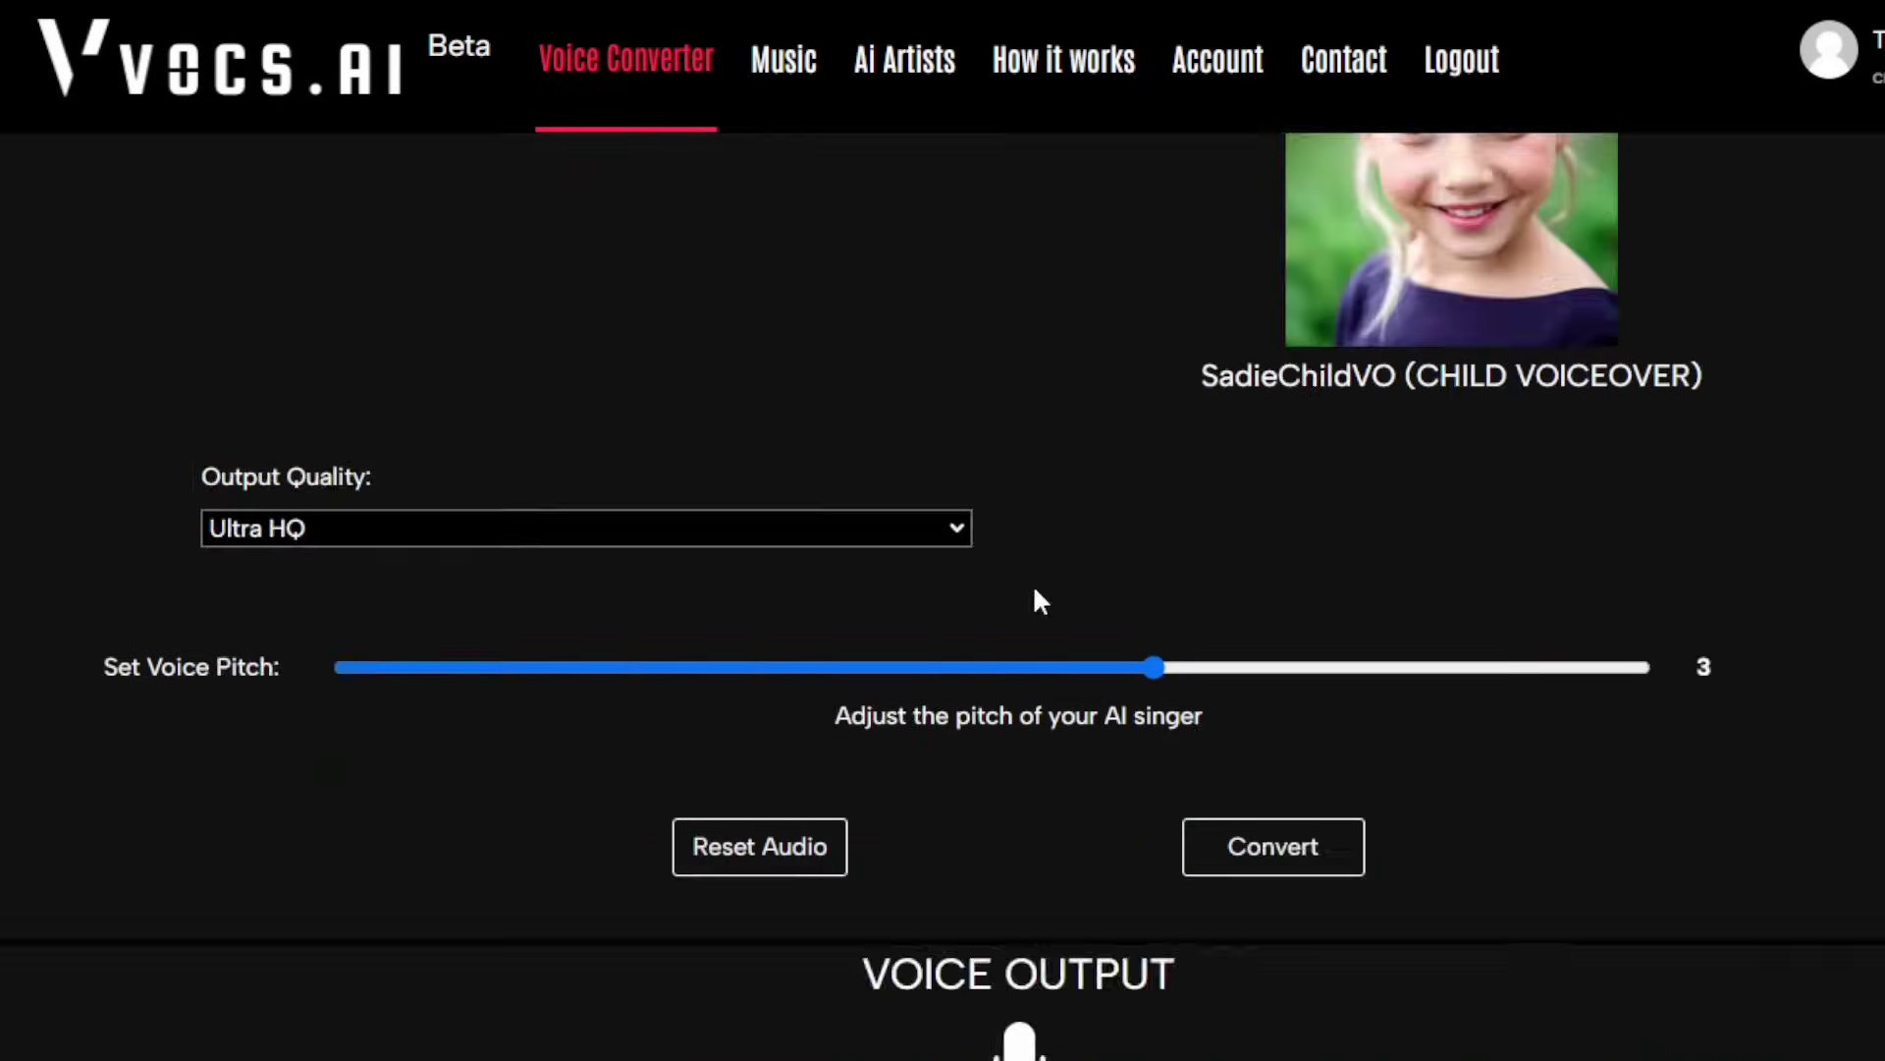
pyautogui.moveTo(1131, 587); pyautogui.dragTo(1276, 580)
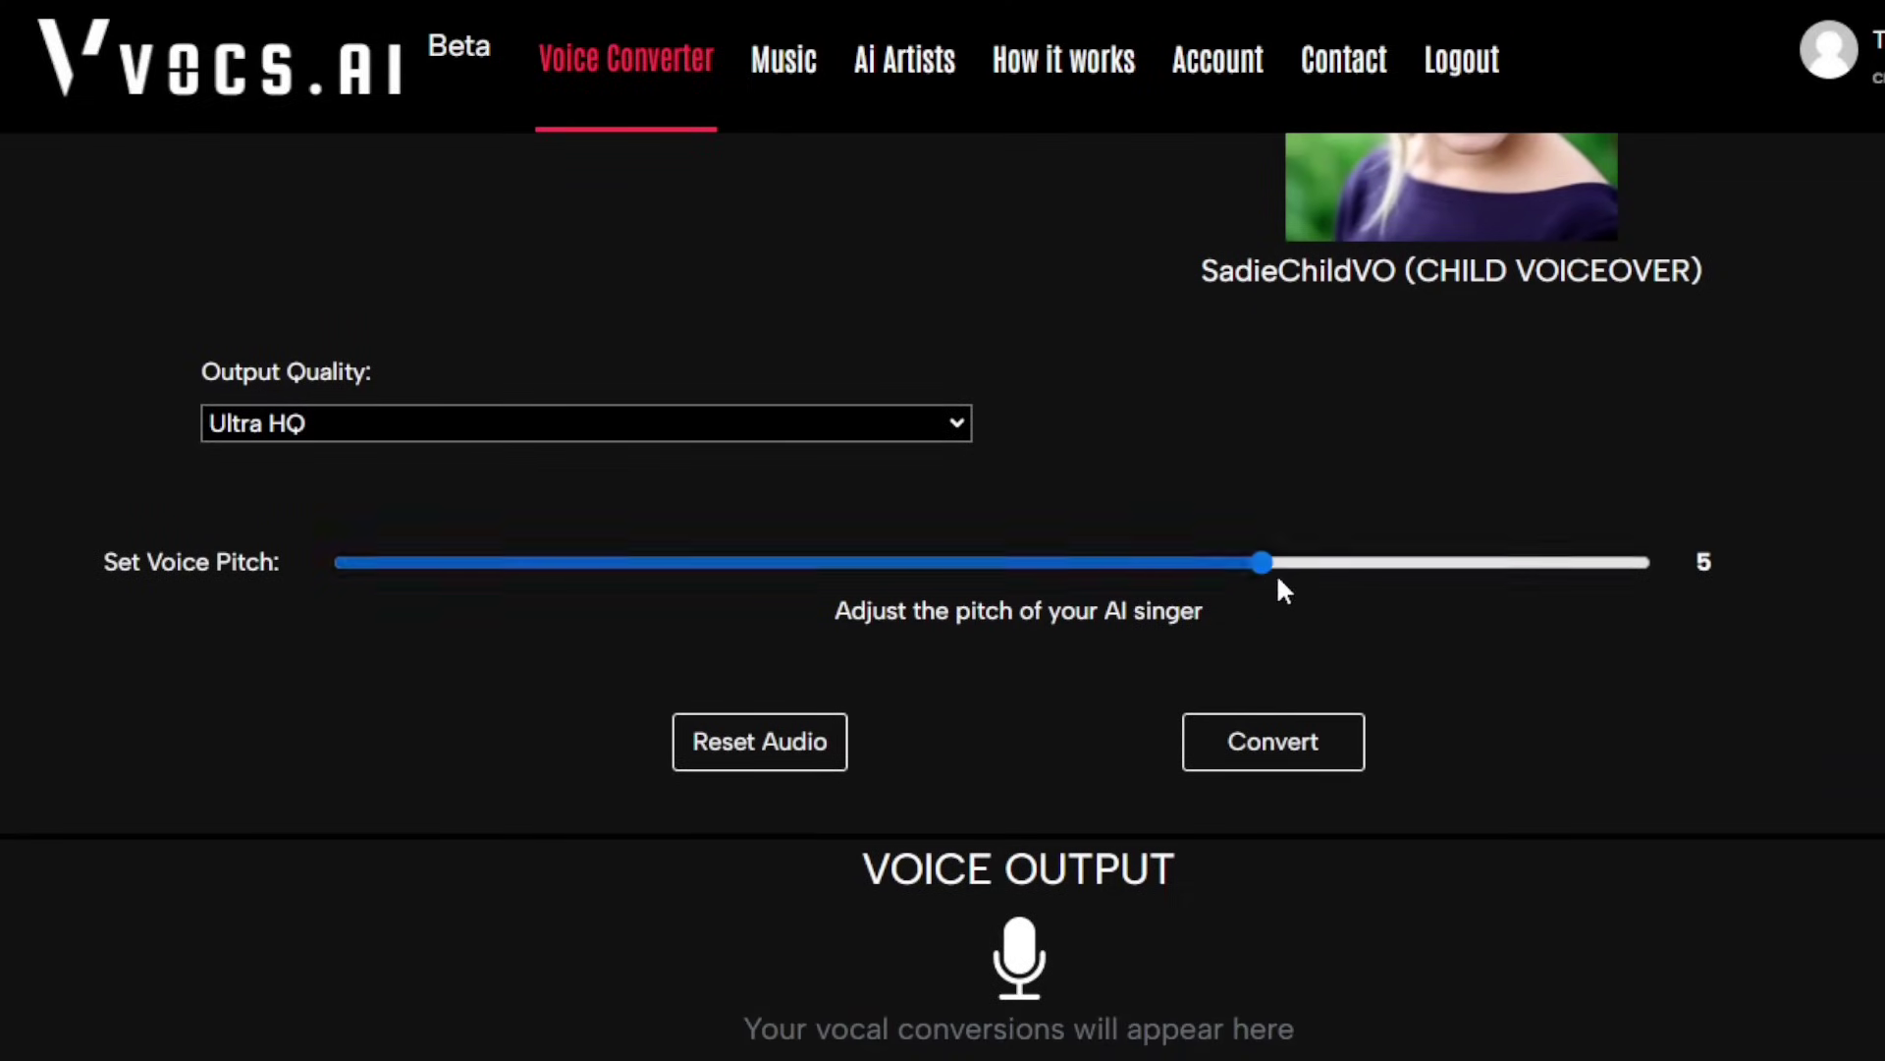
# - Convert the vocal with the SadieChildVO voice and play the output
pyautogui.click(1286, 727)
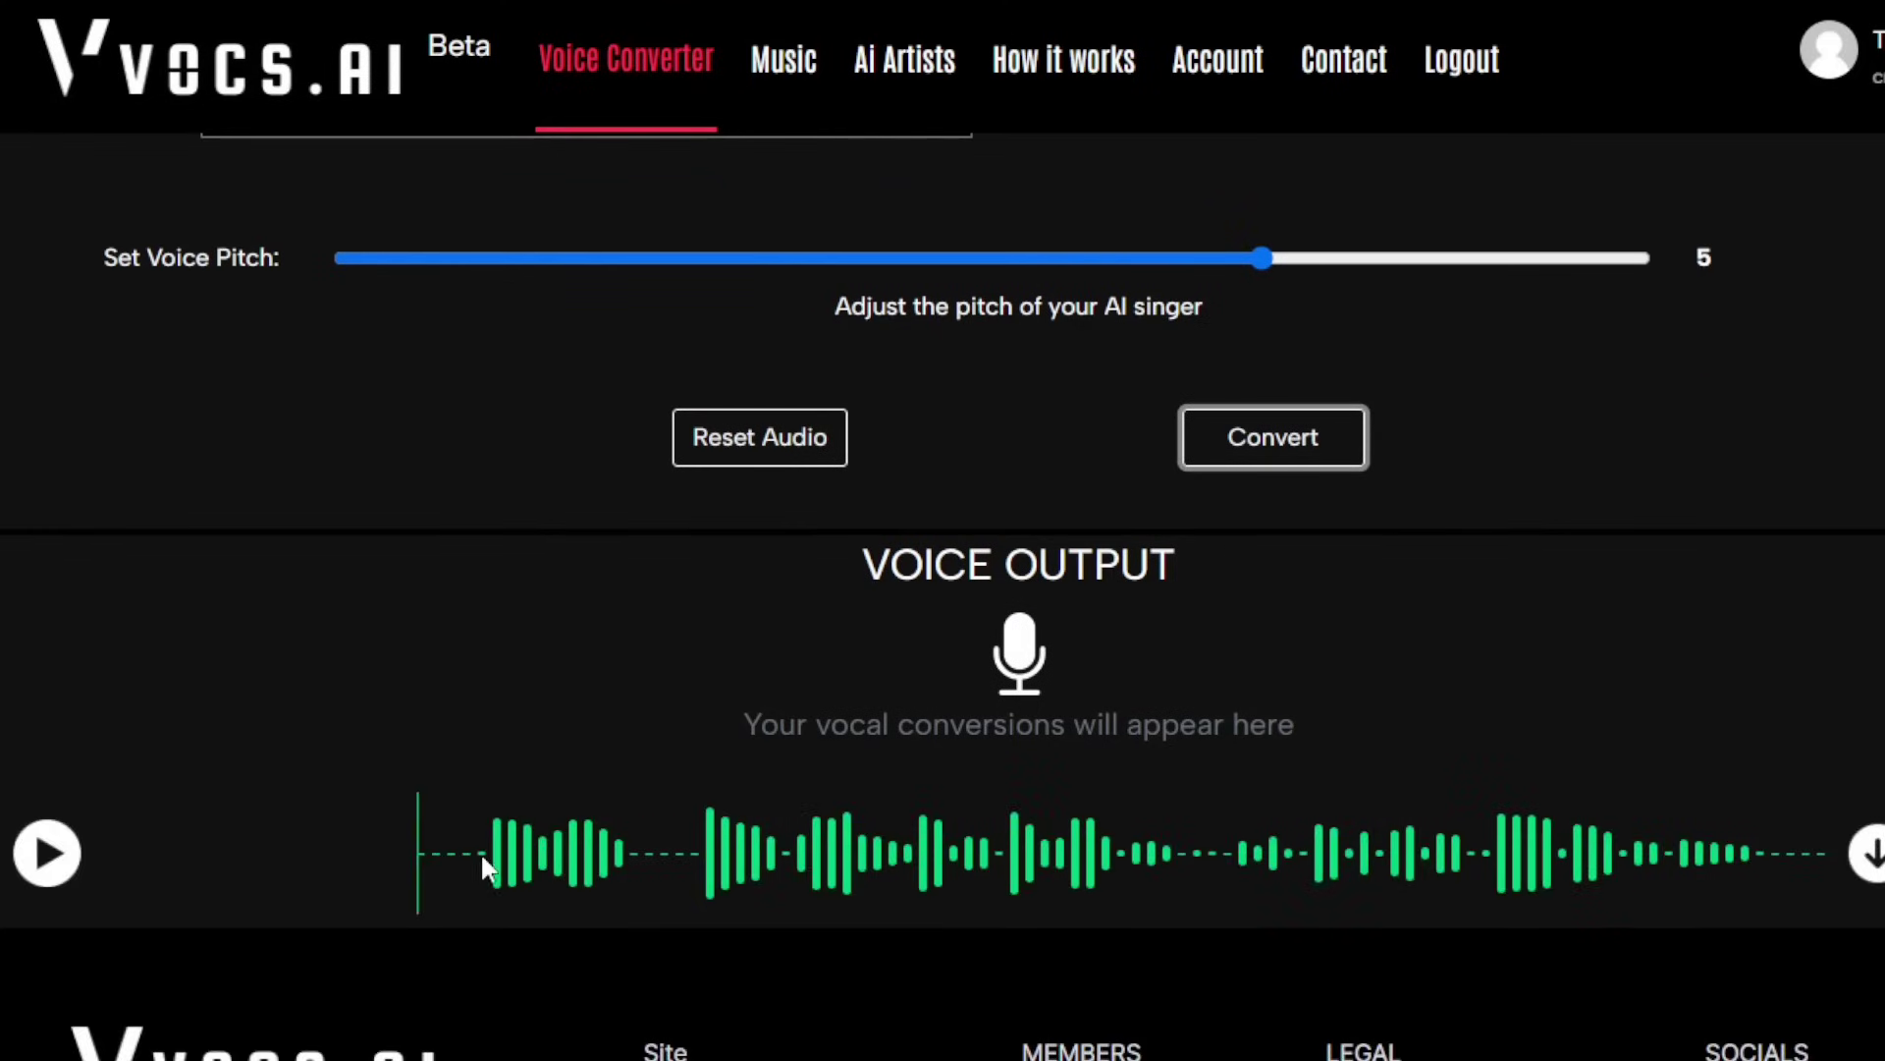
pyautogui.click(47, 852)
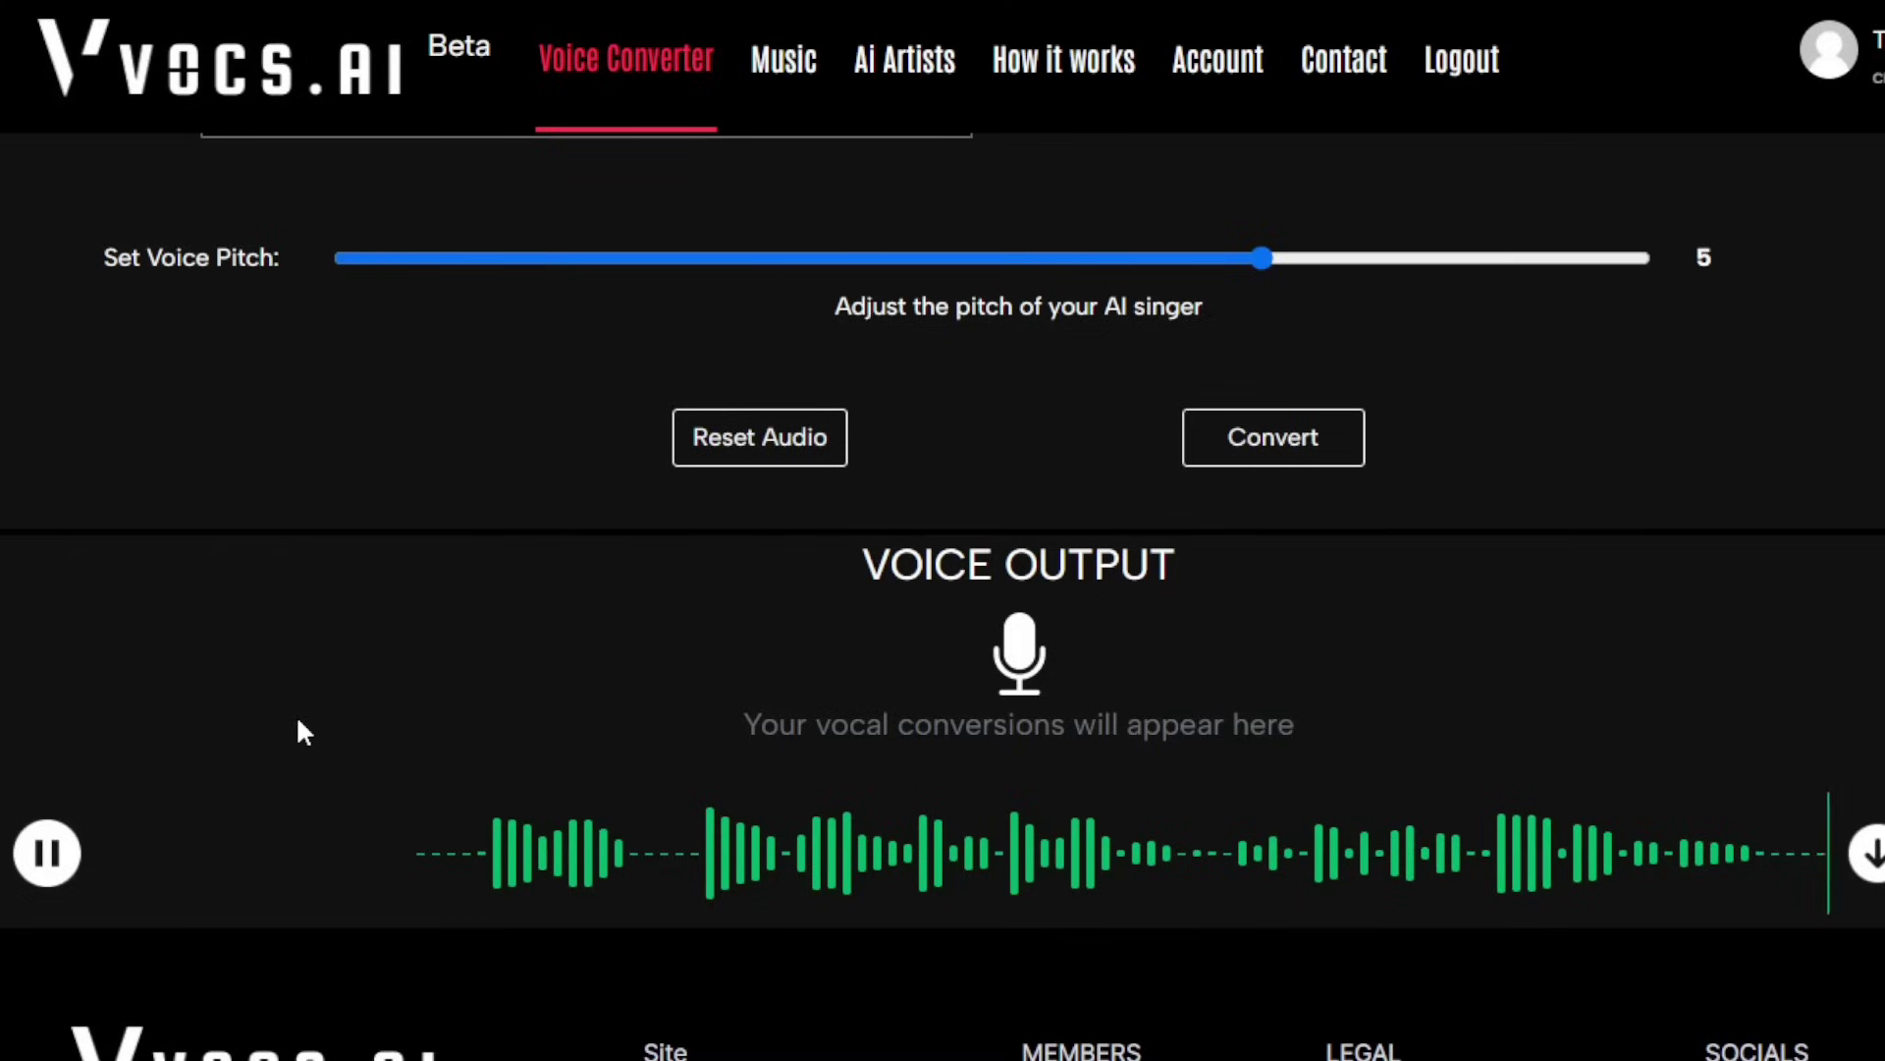
# - Change the artist to RichardVO and set the voice pitch to -11
pyautogui.scroll(8, 296, 715)
pyautogui.click(350, 438)
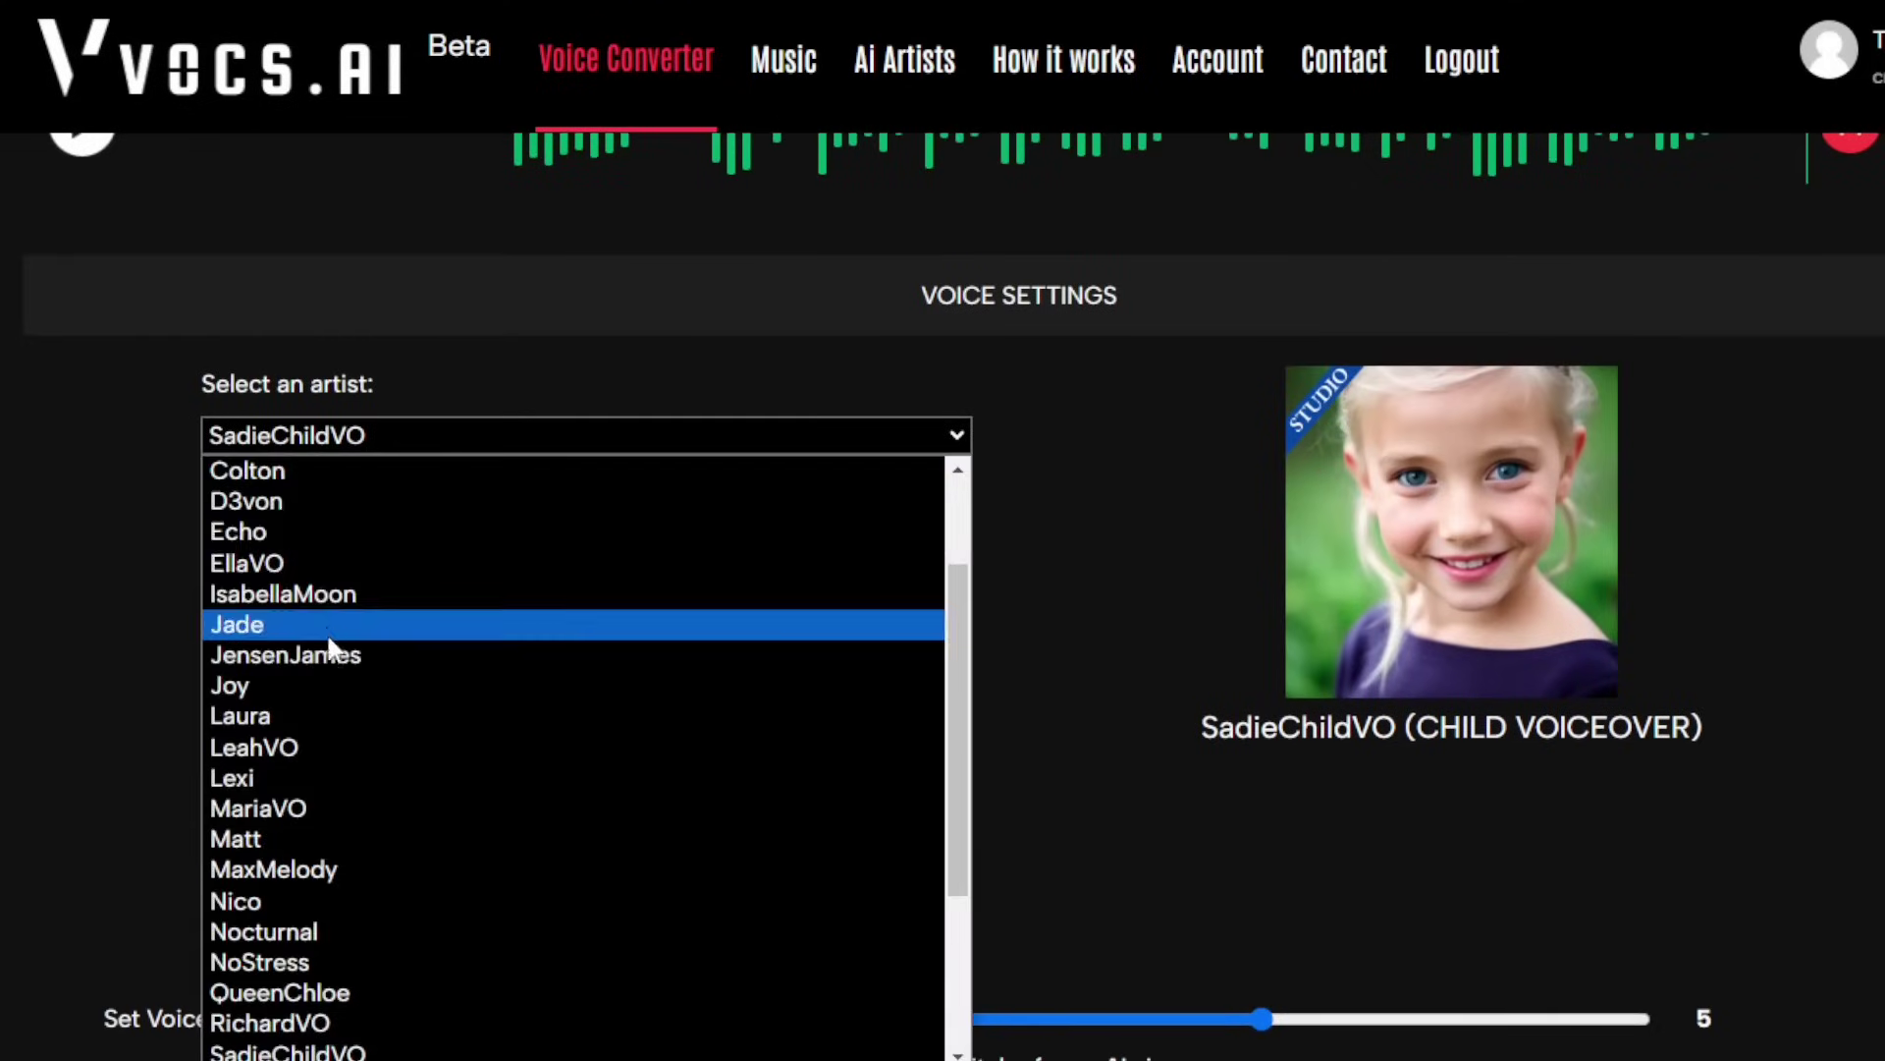
pyautogui.scroll(-3, 328, 638)
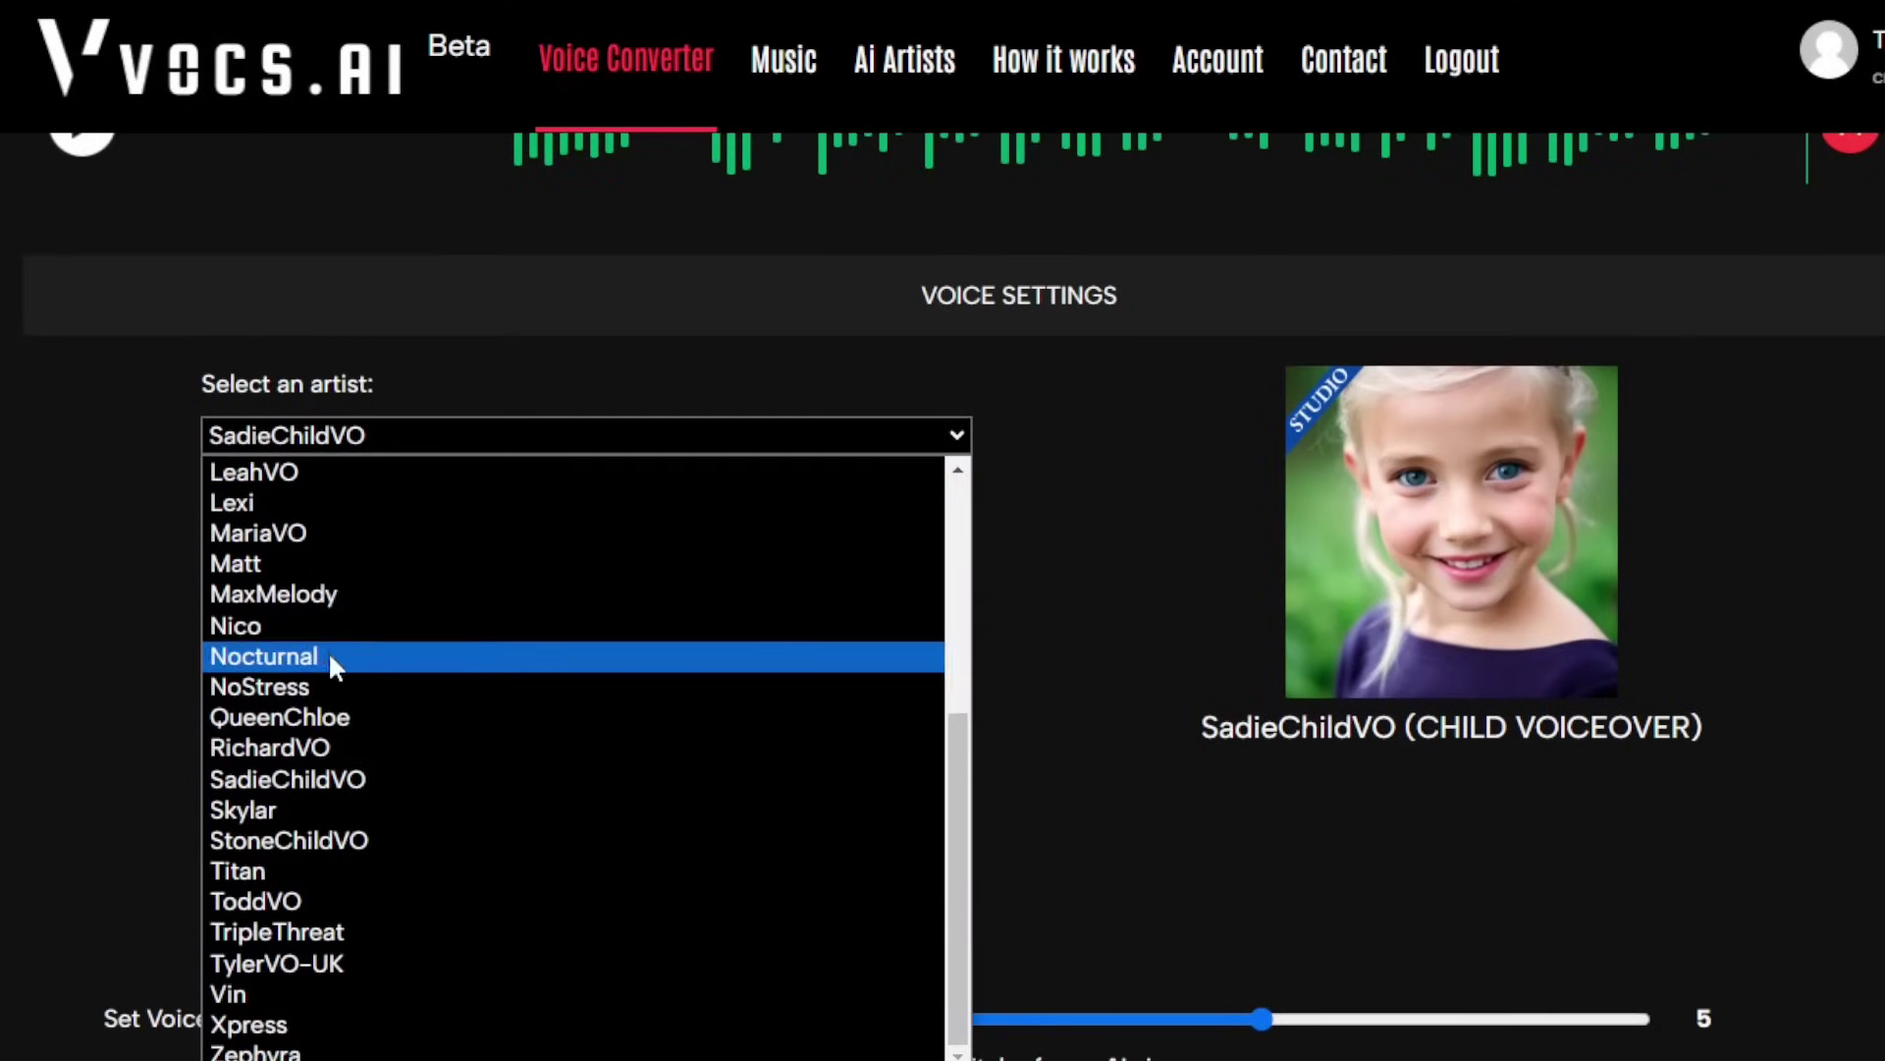
pyautogui.click(291, 748)
pyautogui.scroll(-4, 1074, 724)
pyautogui.moveTo(1273, 590); pyautogui.dragTo(482, 579)
pyautogui.scroll(2, 539, 677)
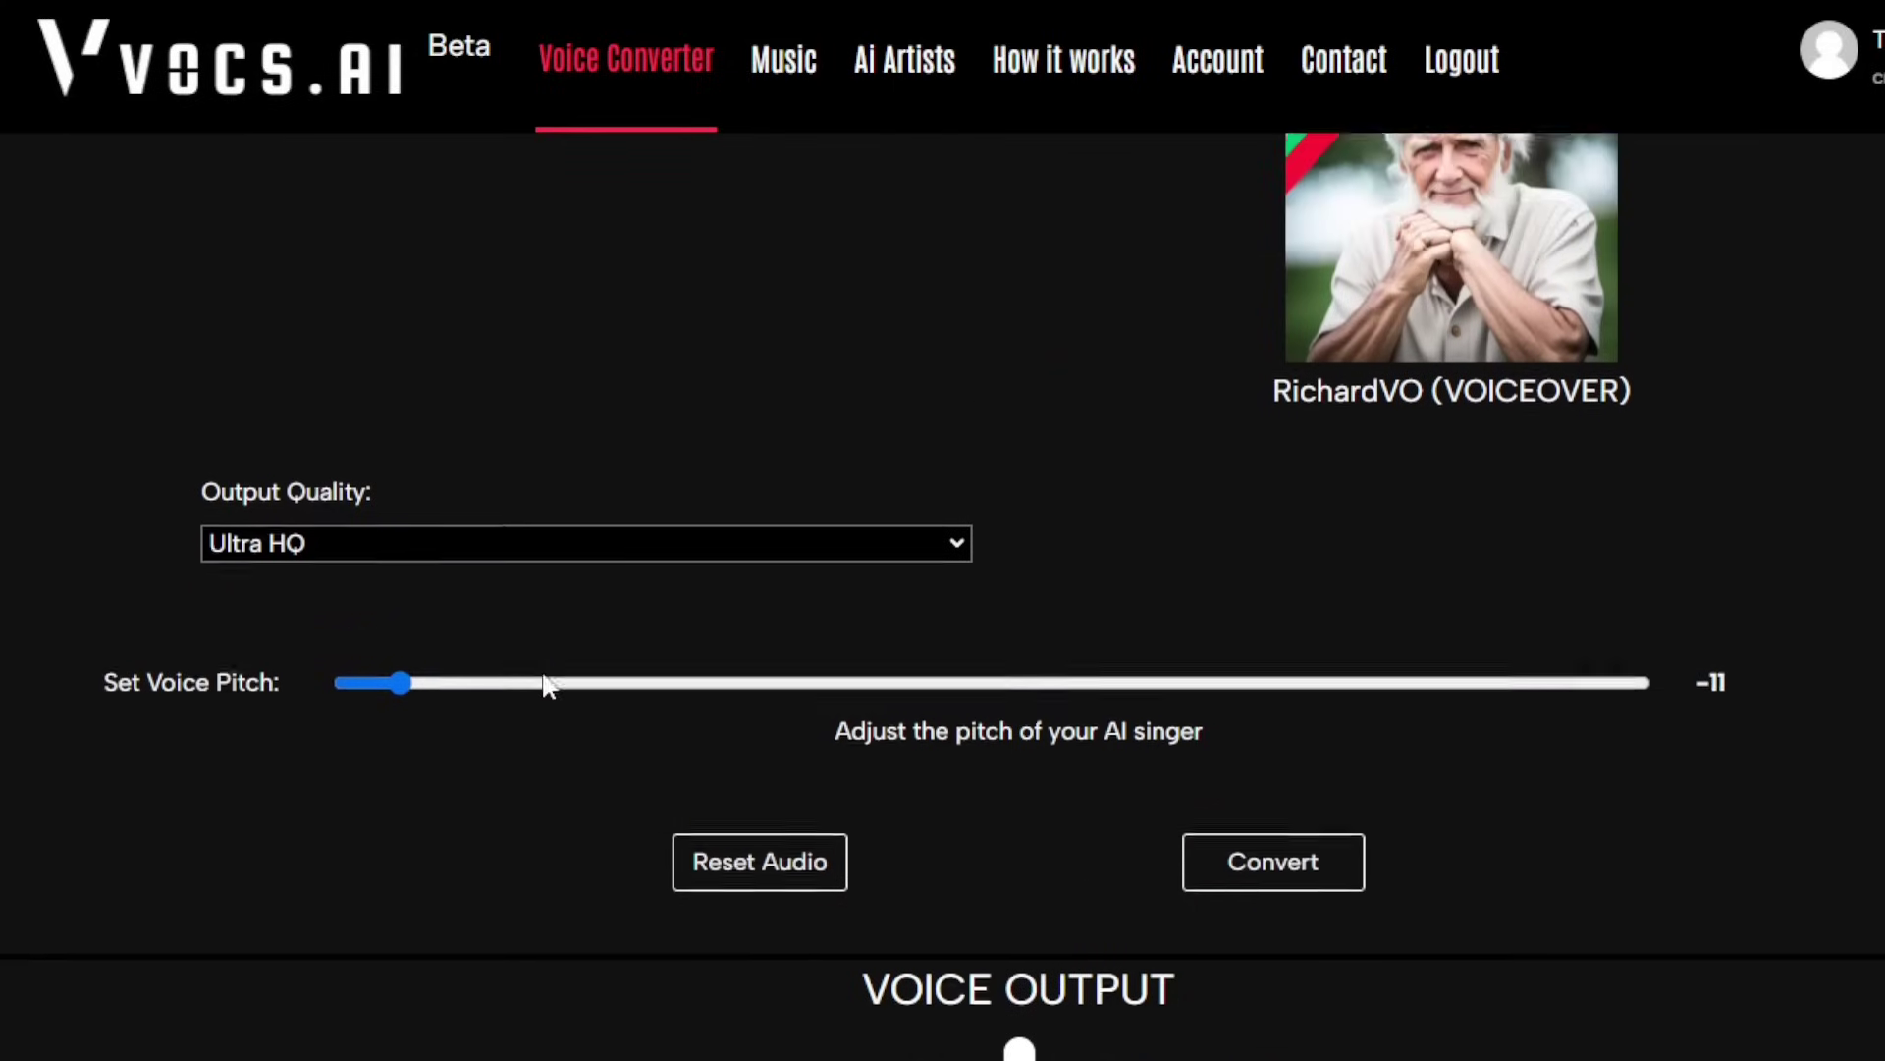
# - Convert the vocal with the RichardVO voice and play the output
pyautogui.click(1267, 894)
pyautogui.scroll(-5, 1198, 650)
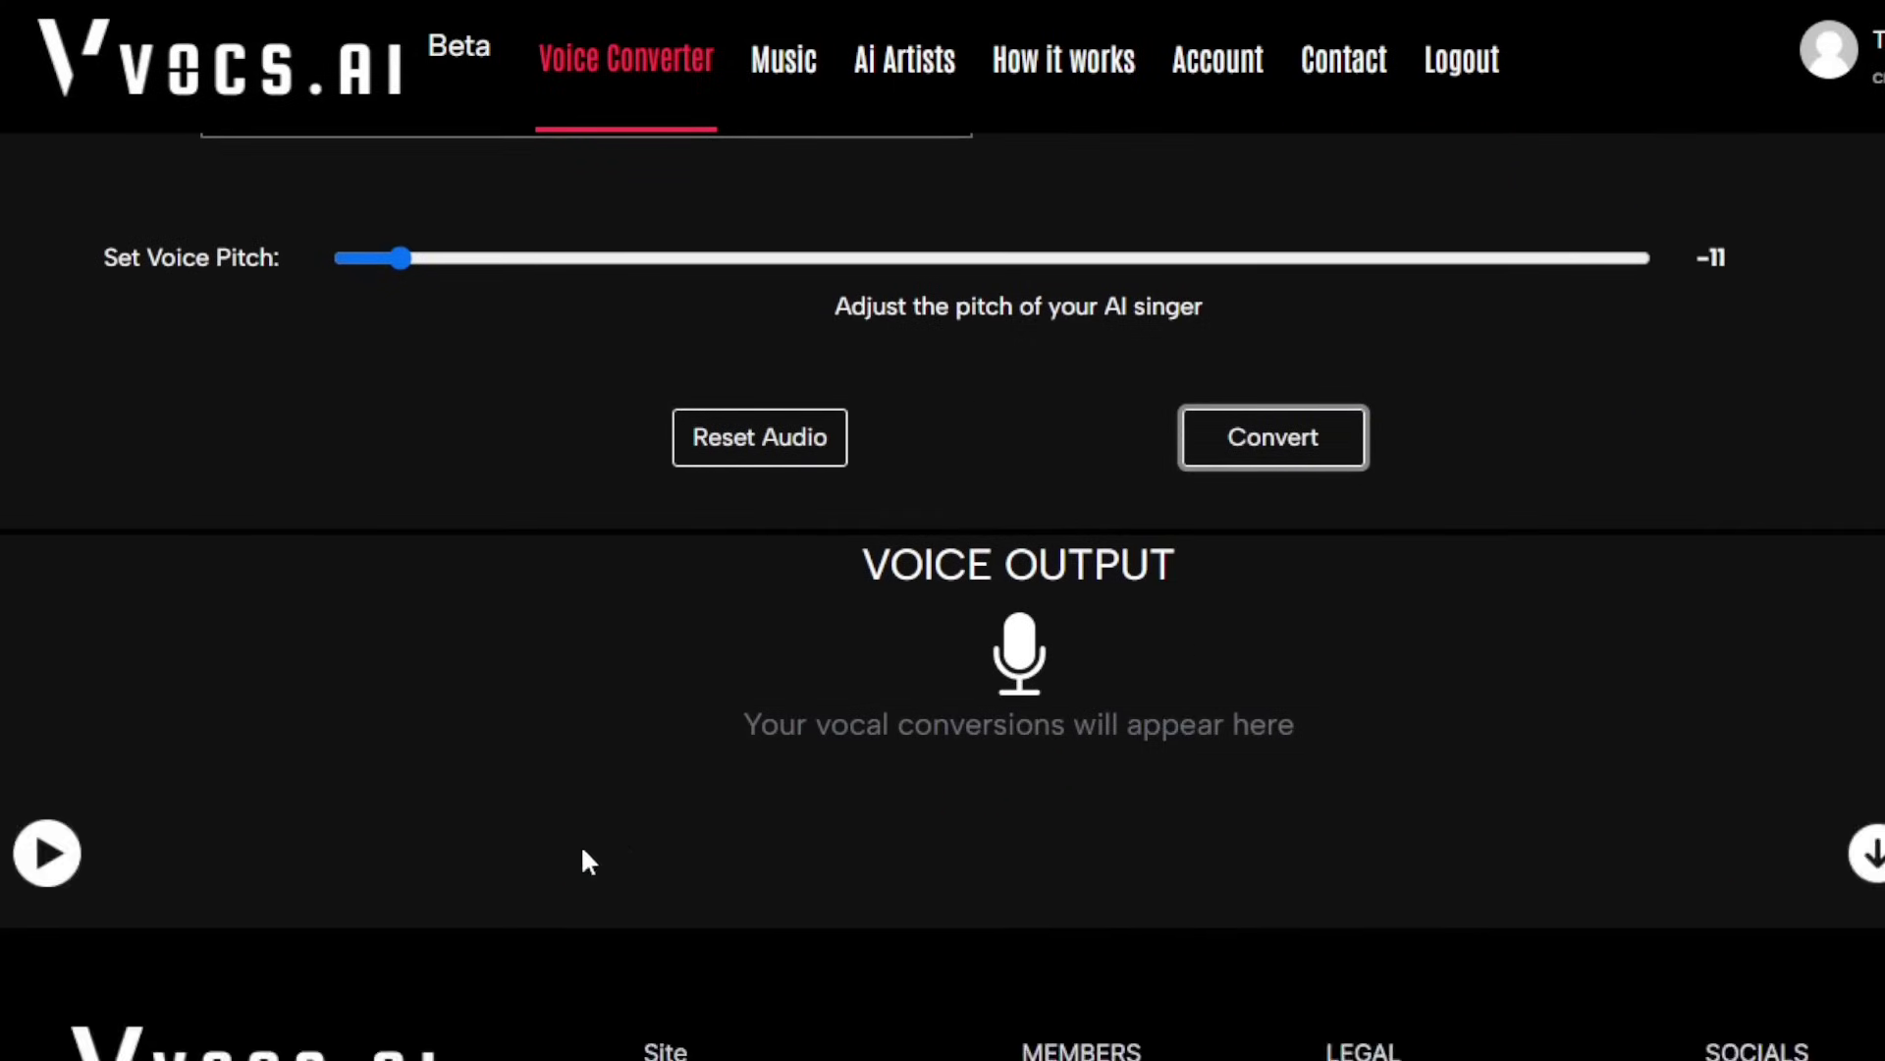
pyautogui.click(46, 852)
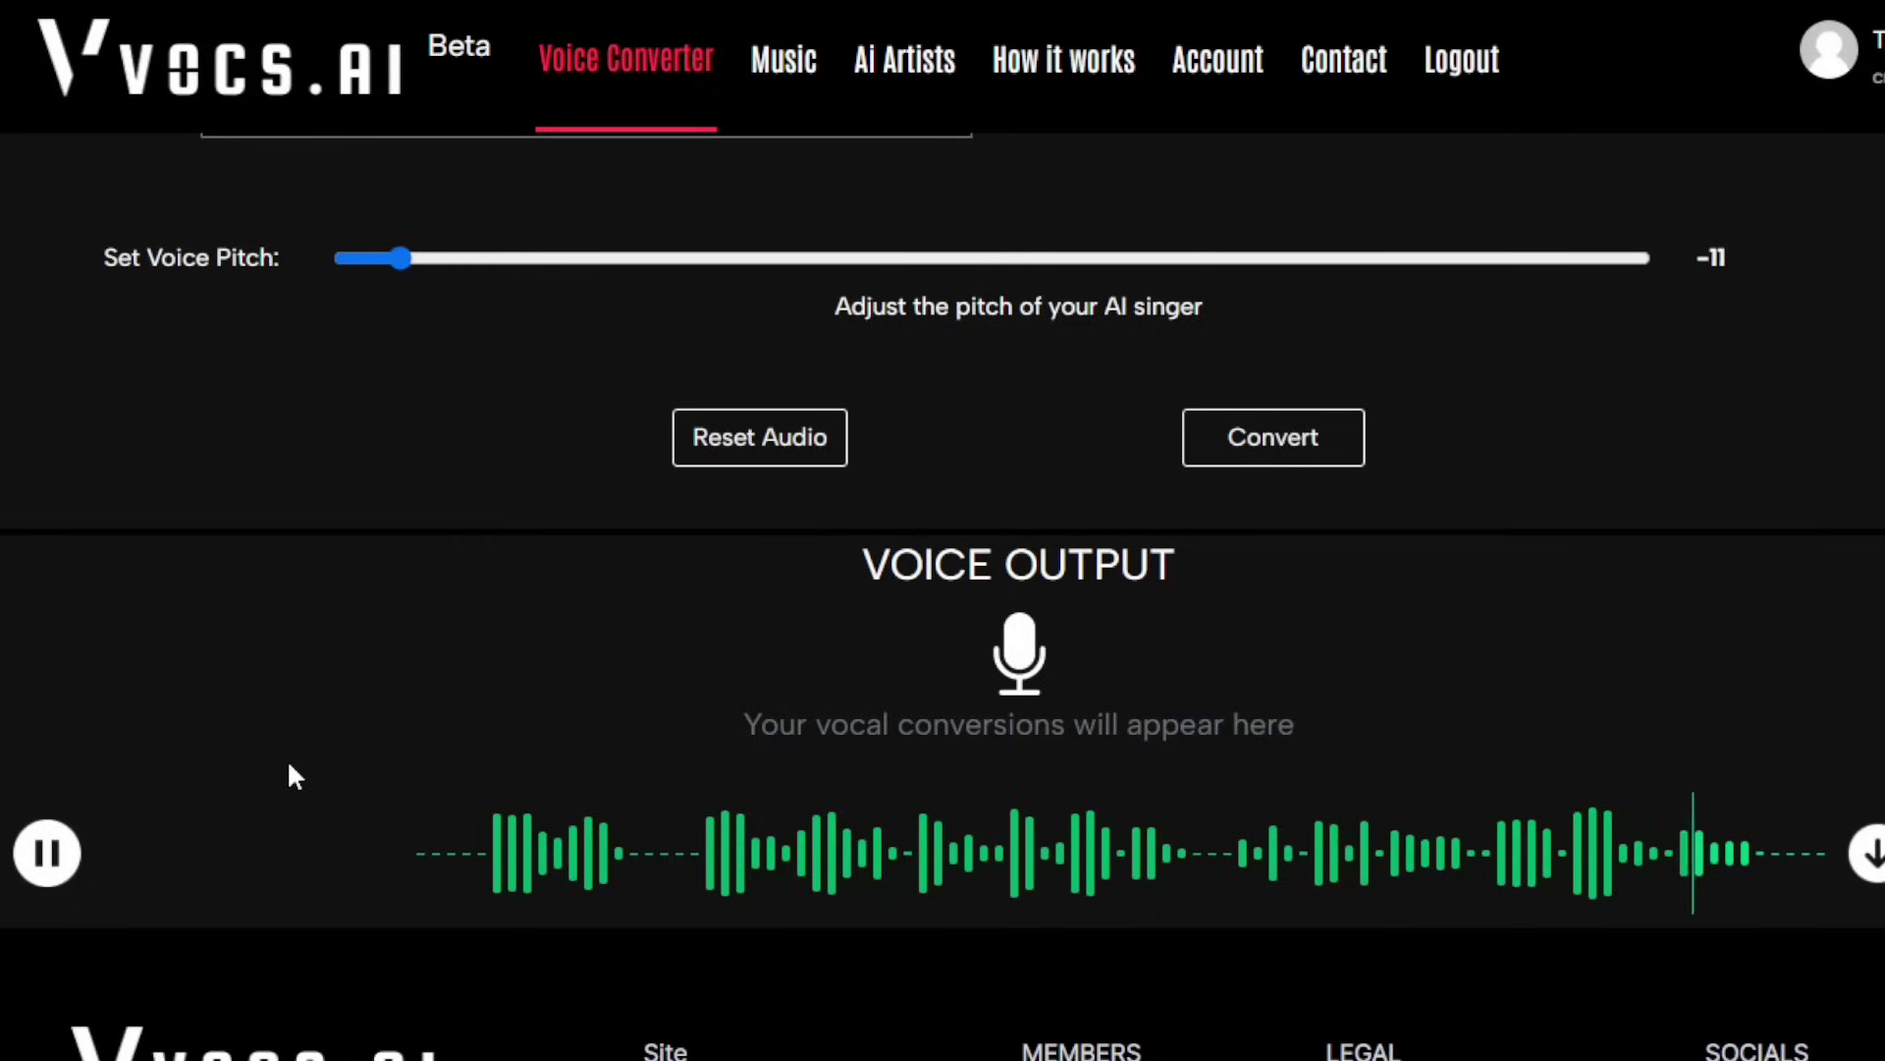
# - Change the artist to Matt and set the voice pitch to -3
pyautogui.scroll(5, 289, 775)
pyautogui.scroll(2, 302, 771)
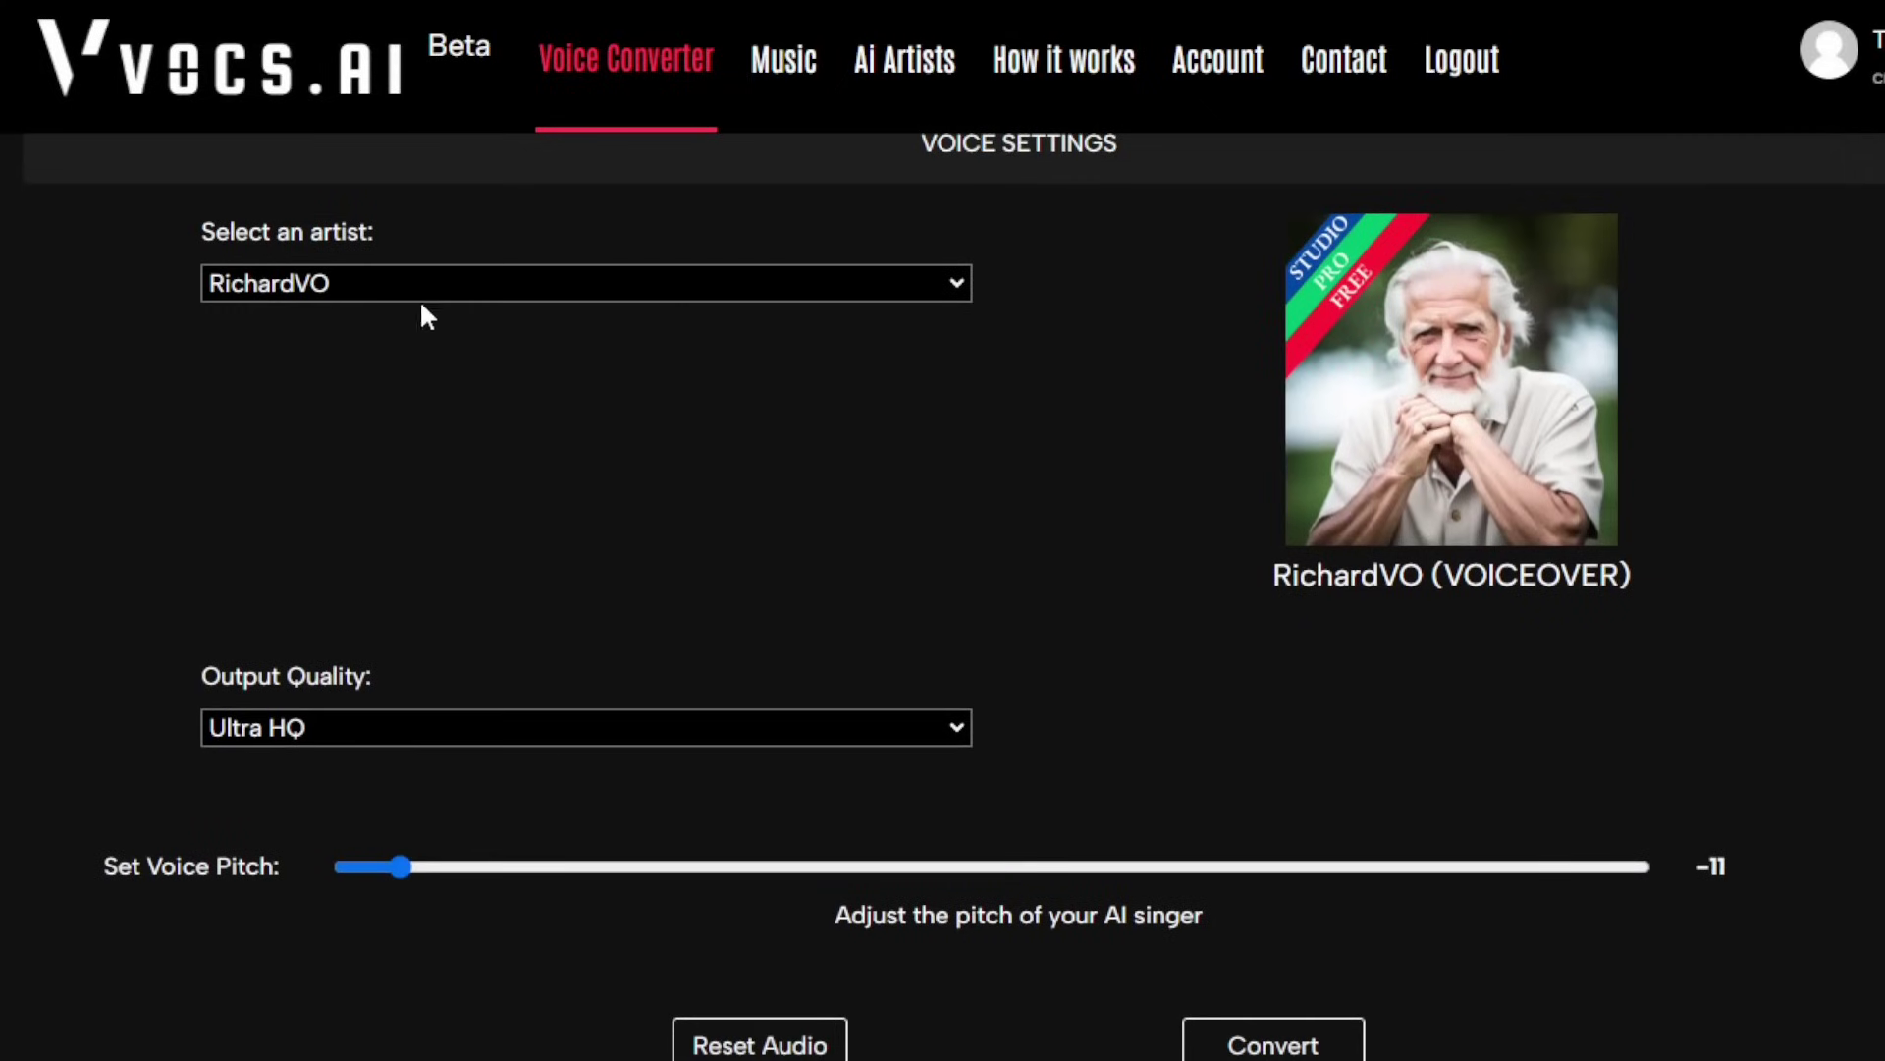
pyautogui.click(411, 285)
pyautogui.click(315, 720)
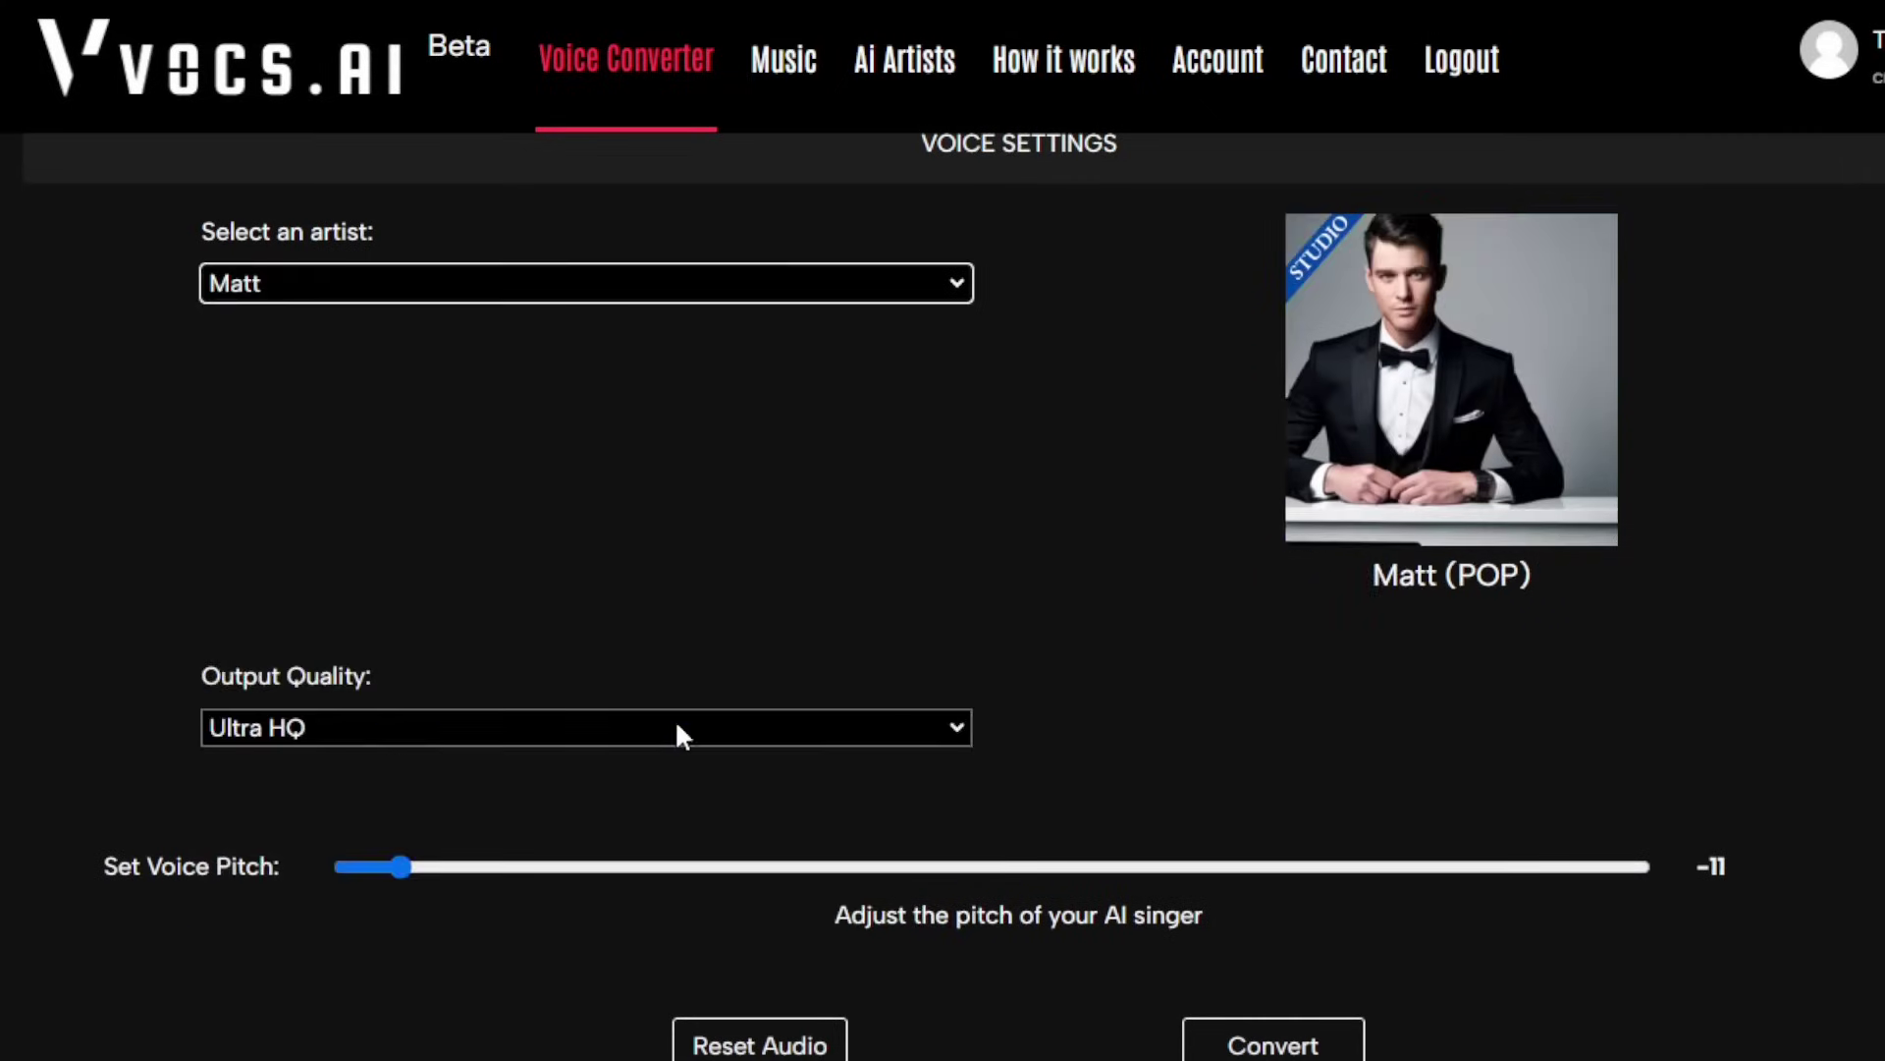
pyautogui.scroll(-2, 494, 732)
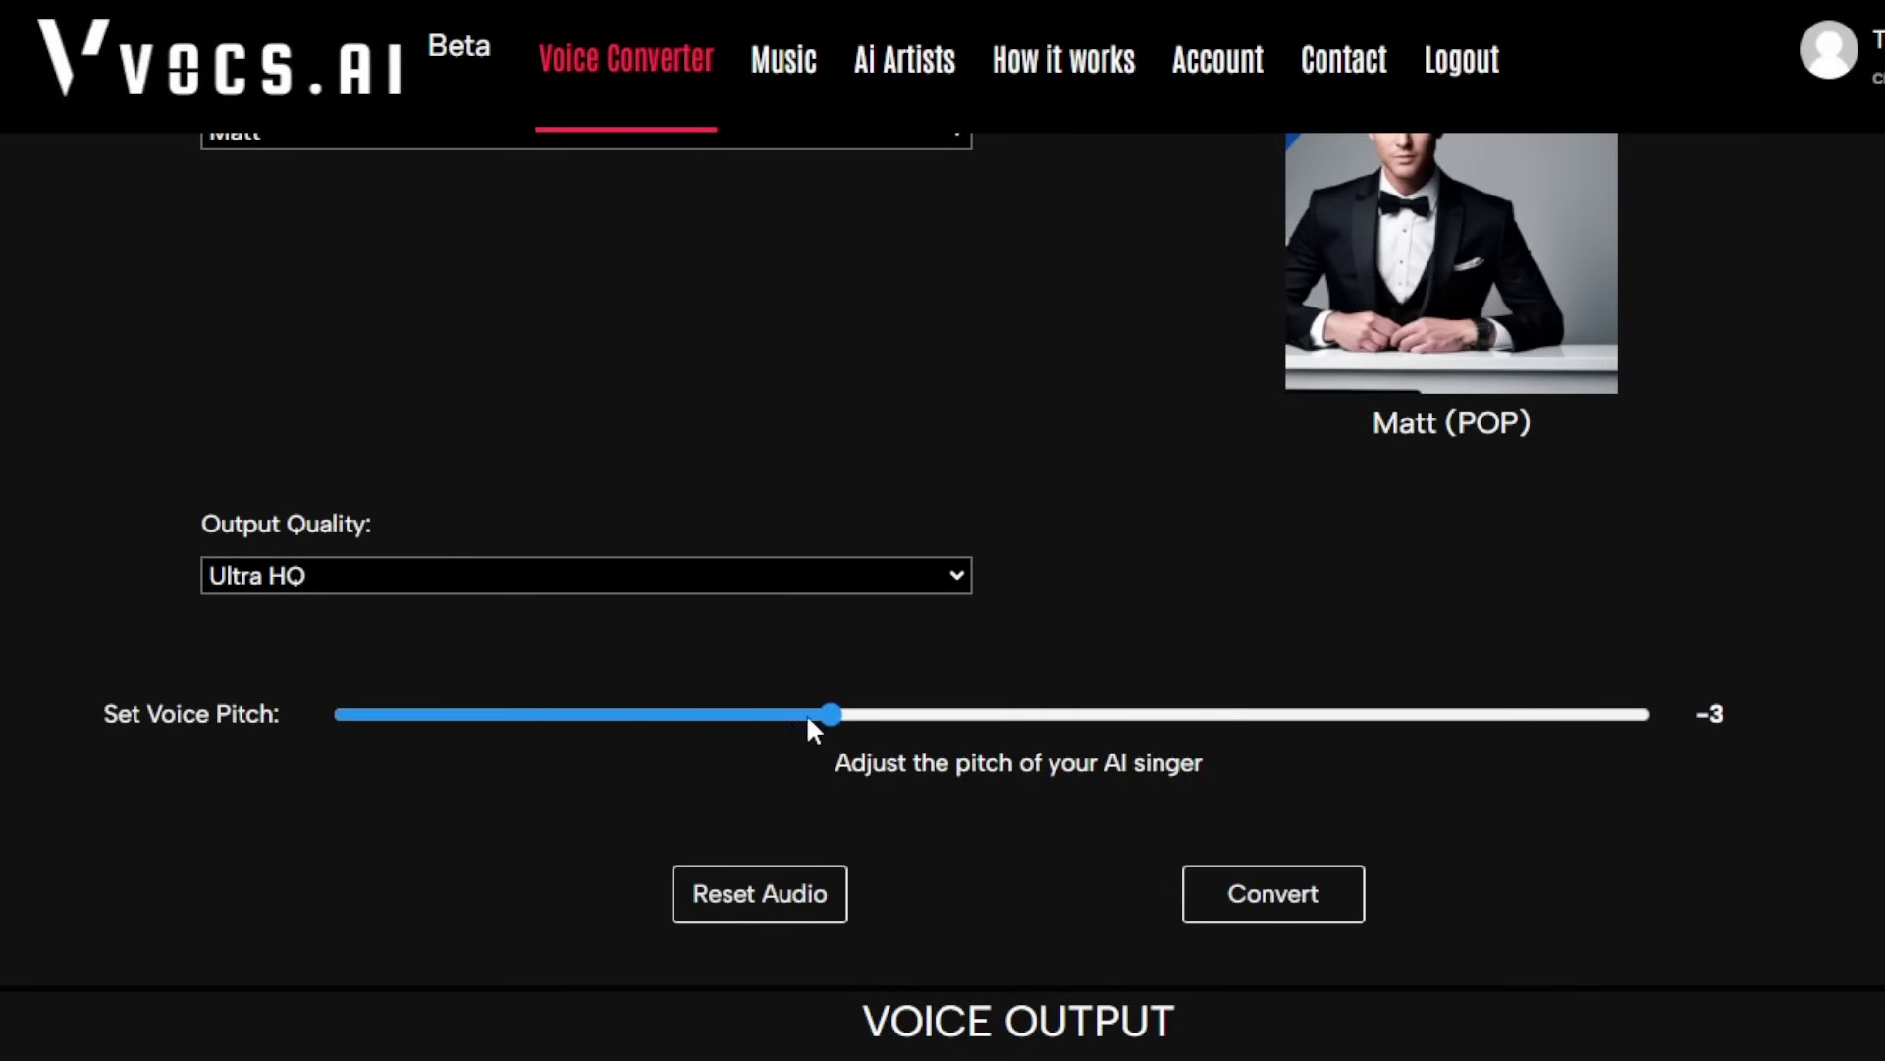
# - Convert the vocal with the Matt voice and play the output
pyautogui.click(1275, 889)
pyautogui.scroll(-6, 1210, 716)
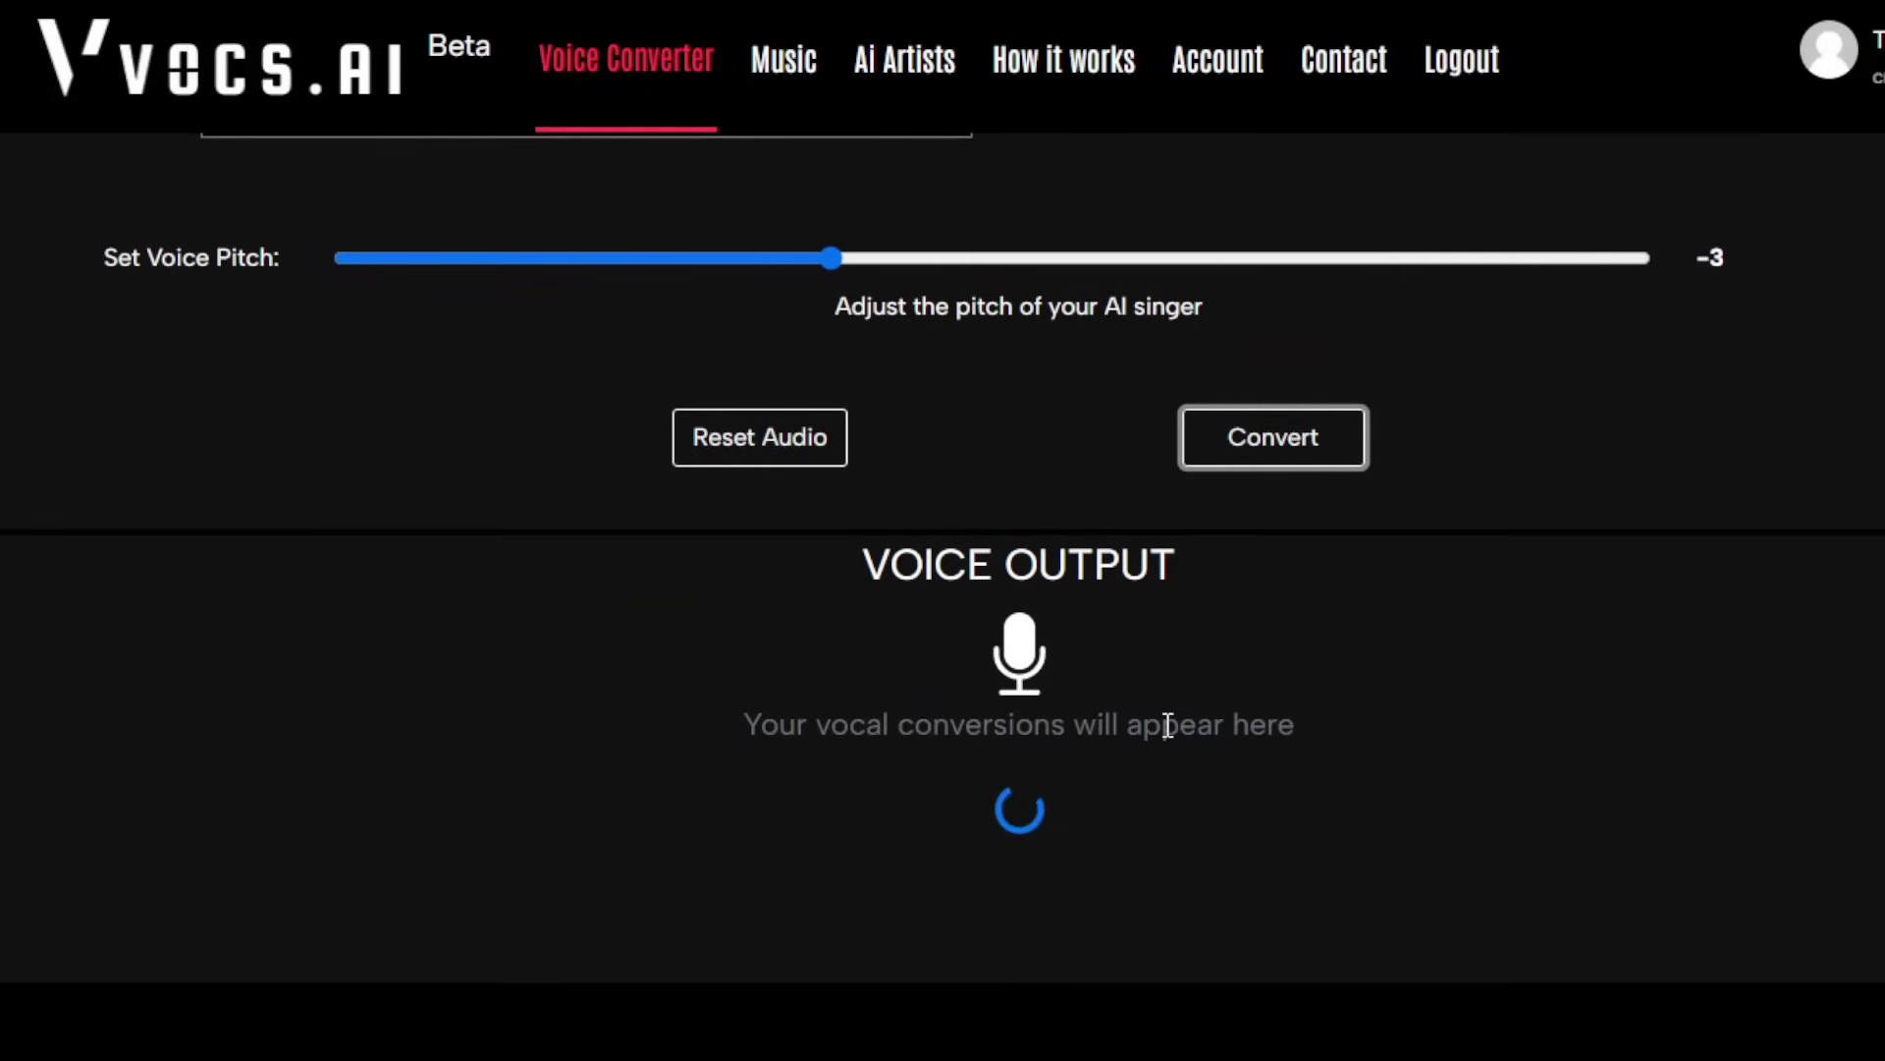
pyautogui.scroll(-2, 594, 644)
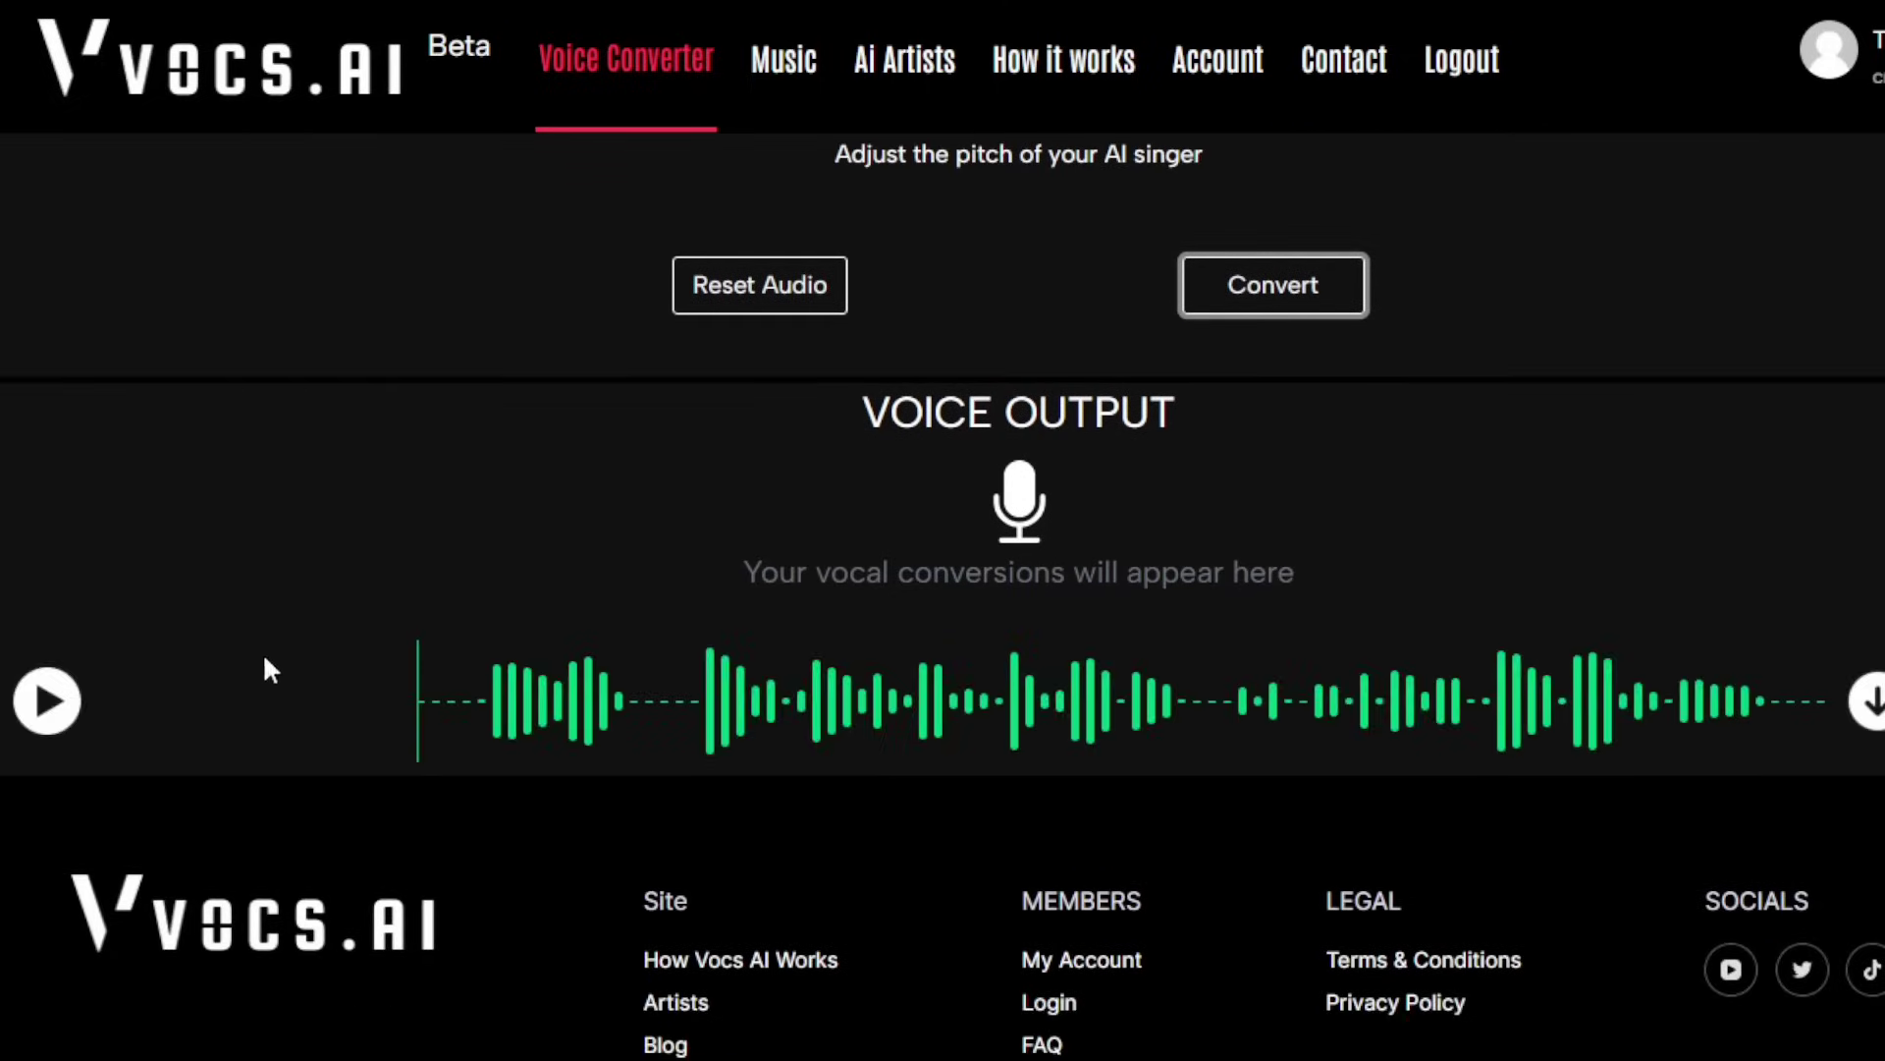
pyautogui.click(47, 700)
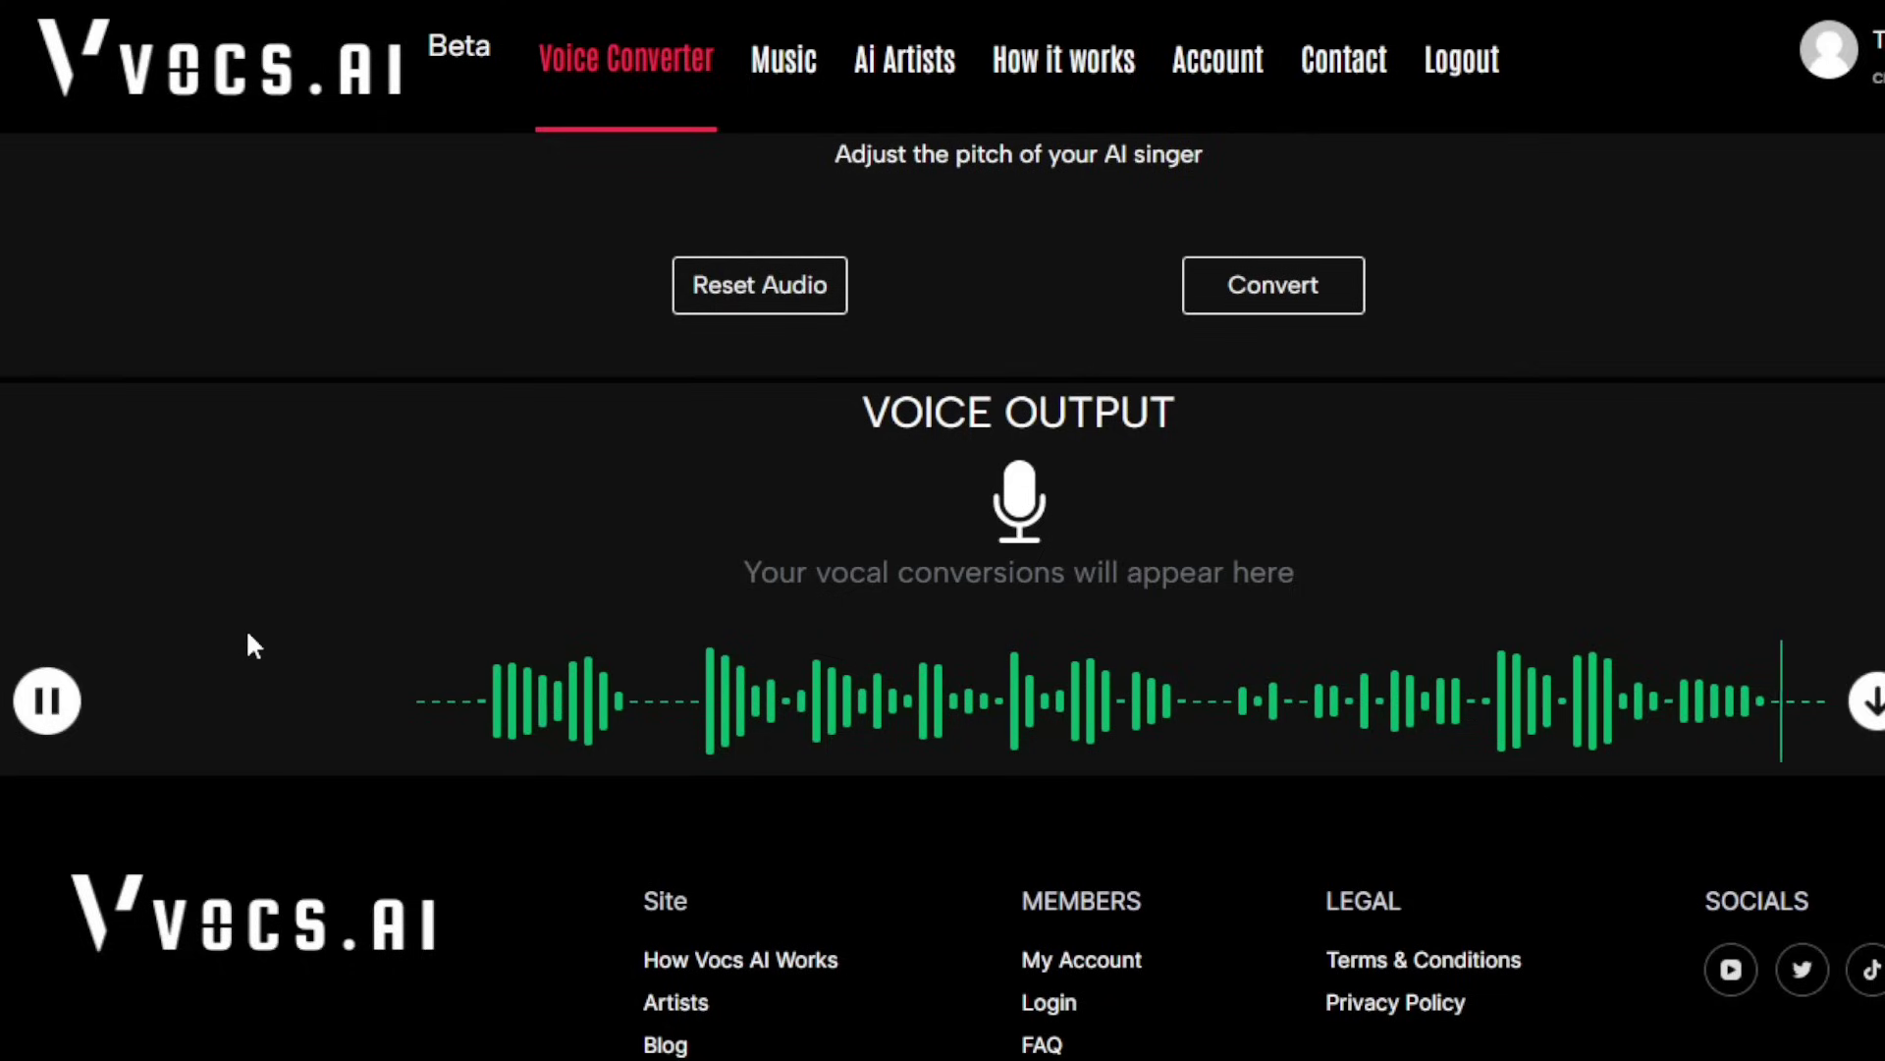
pyautogui.scroll(2, 270, 628)
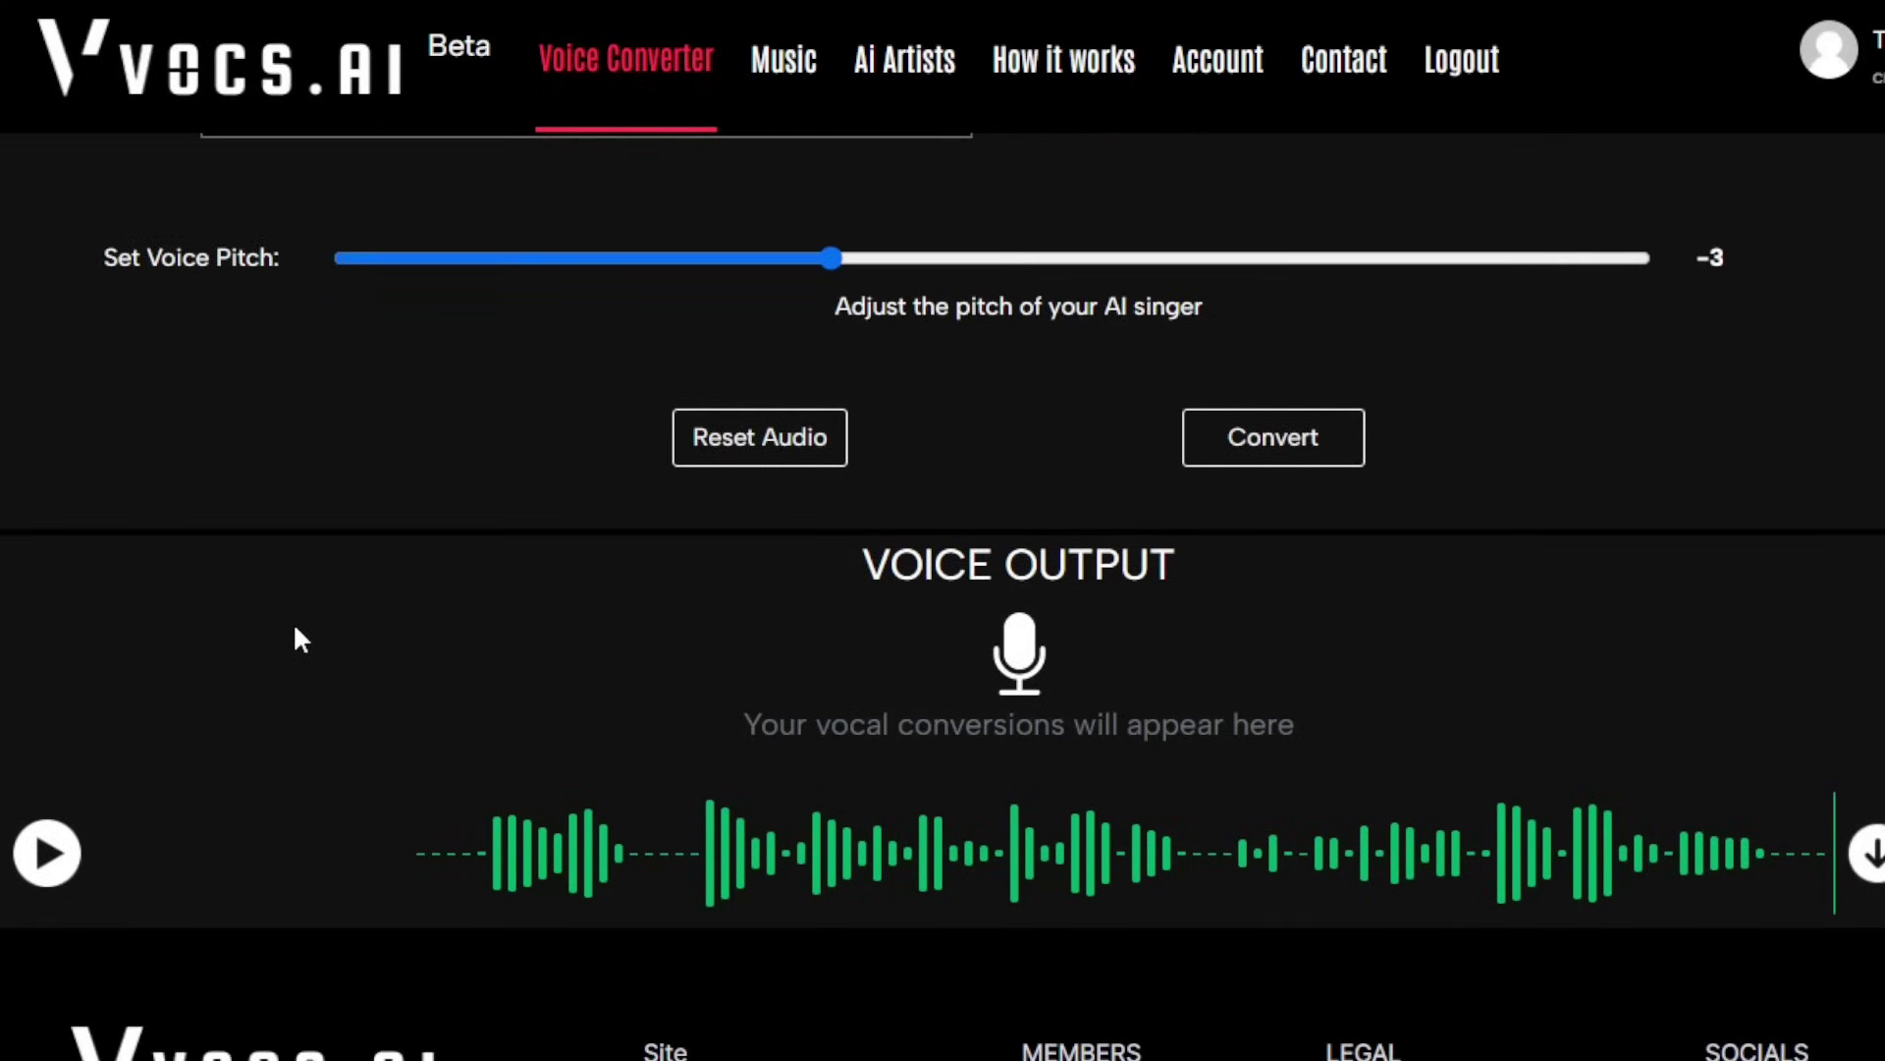
pyautogui.scroll(2, 294, 629)
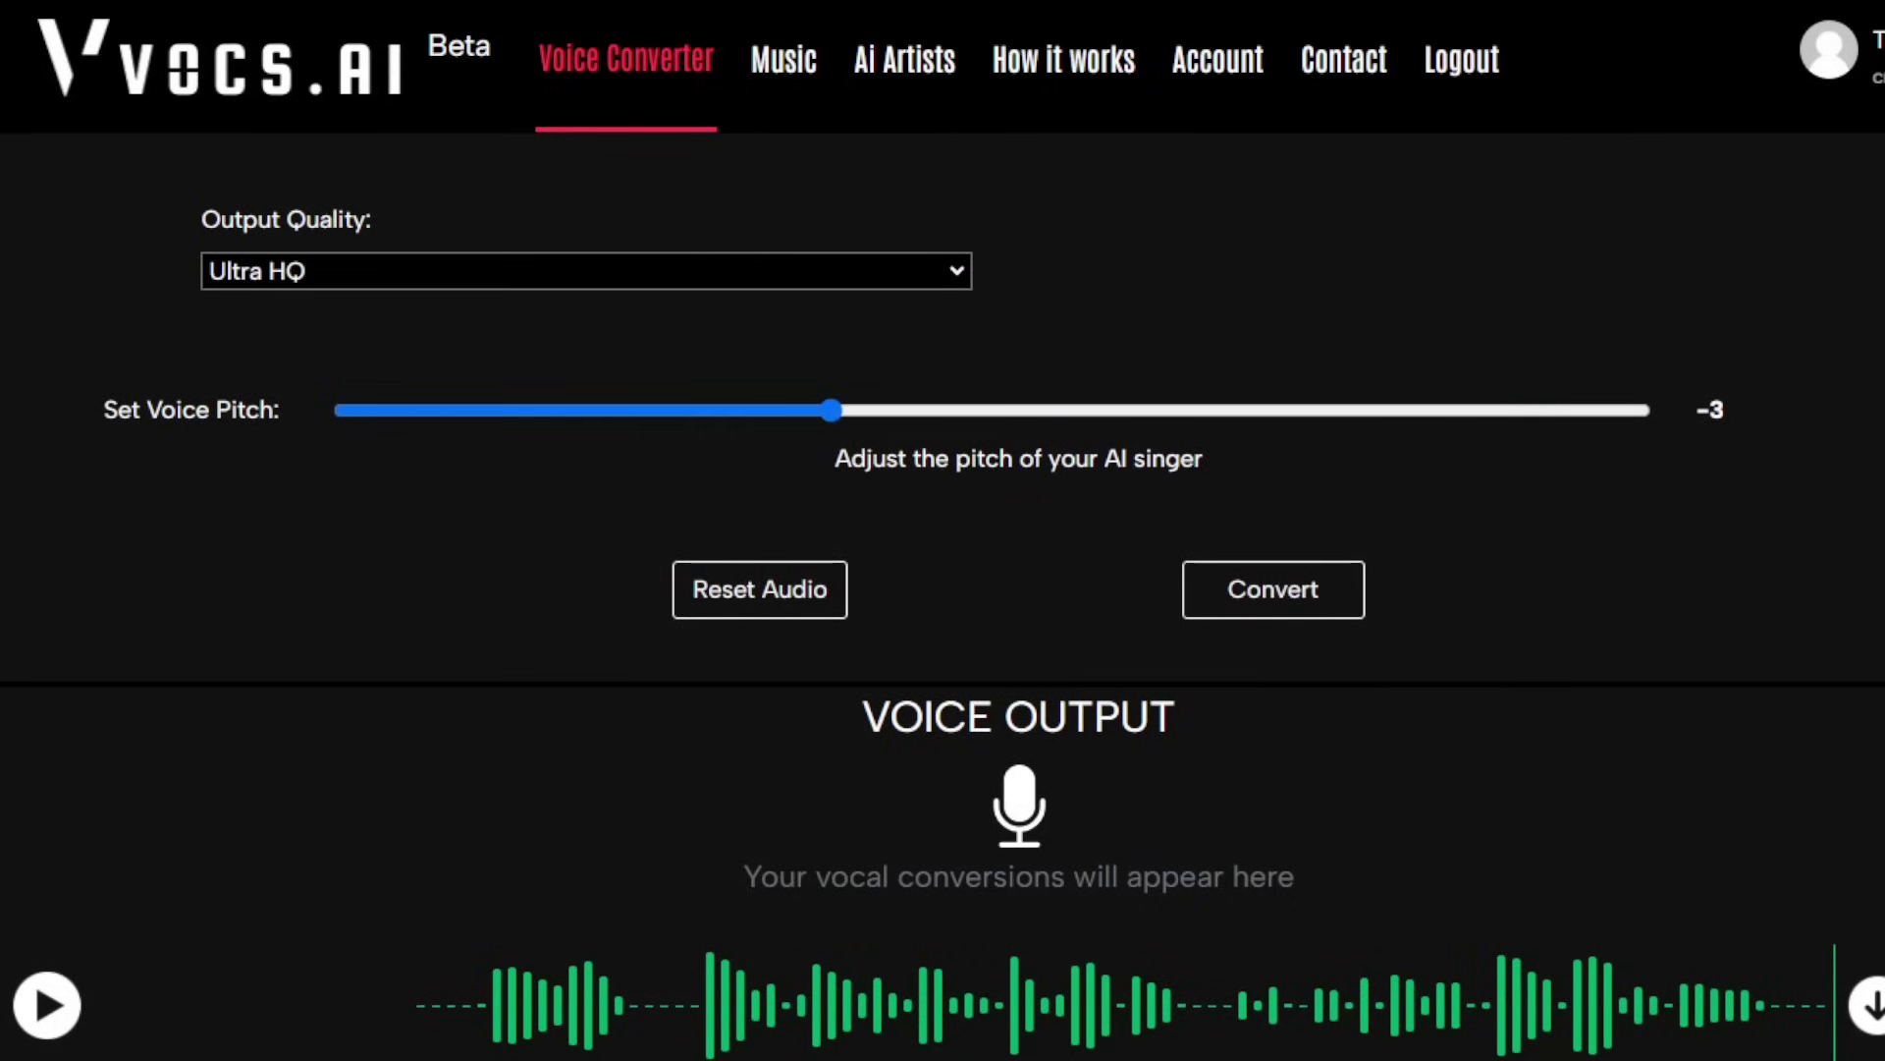